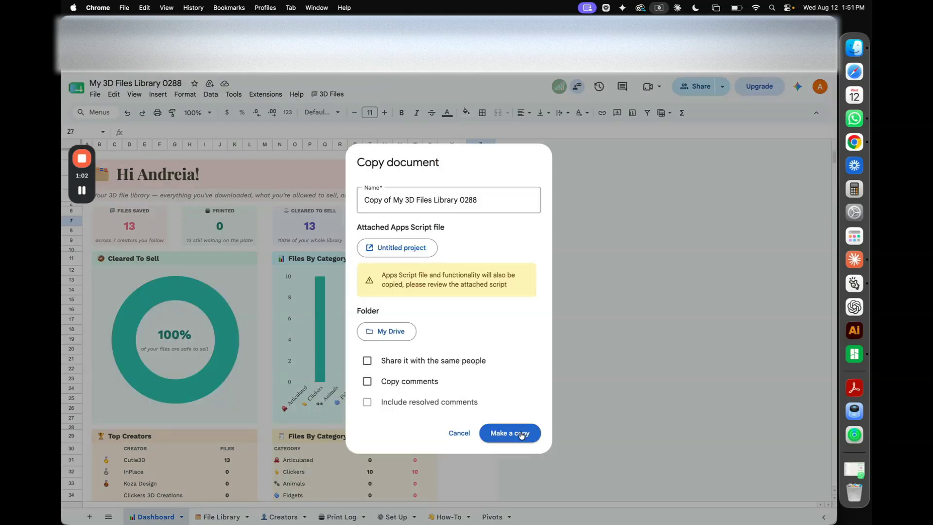
Step: Make a copy of the My 3D Files Library 0288 spreadsheet in My Drive and allow its formulas to access external data
left_click(522, 433)
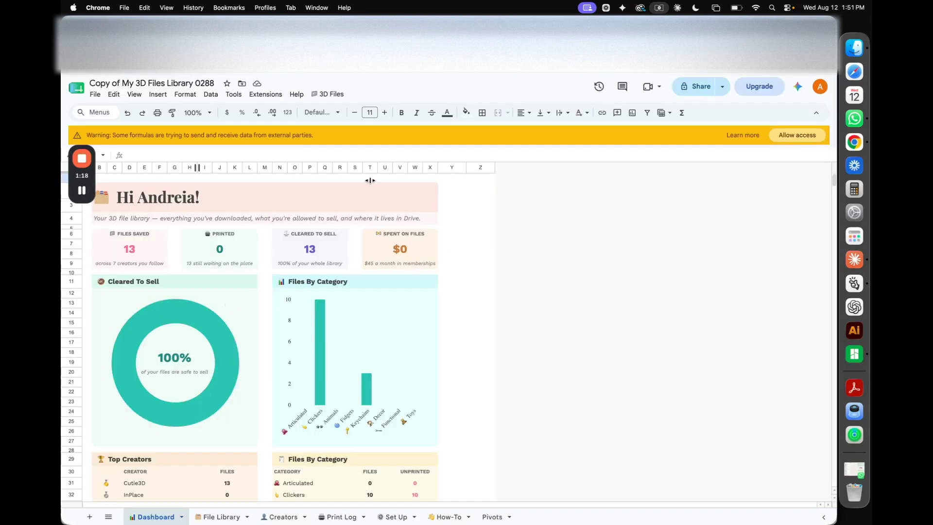
left_click(802, 135)
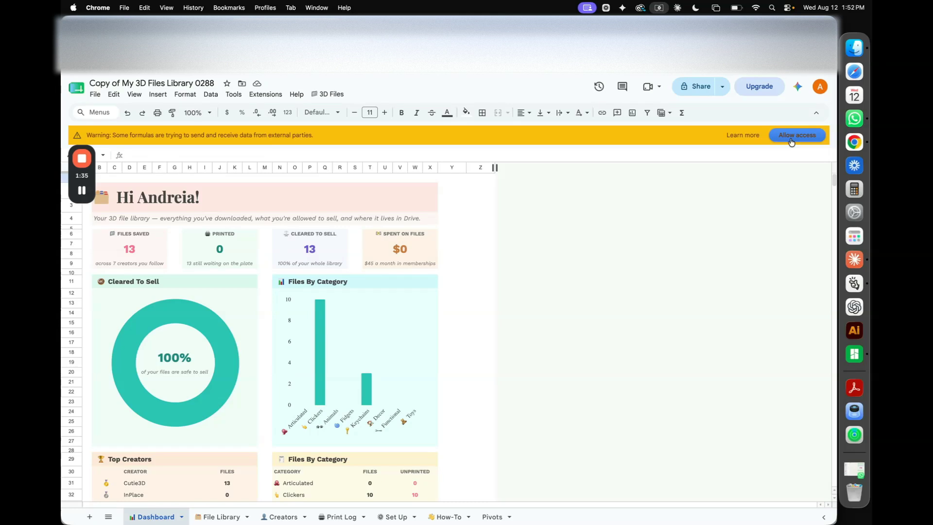
left_click(791, 141)
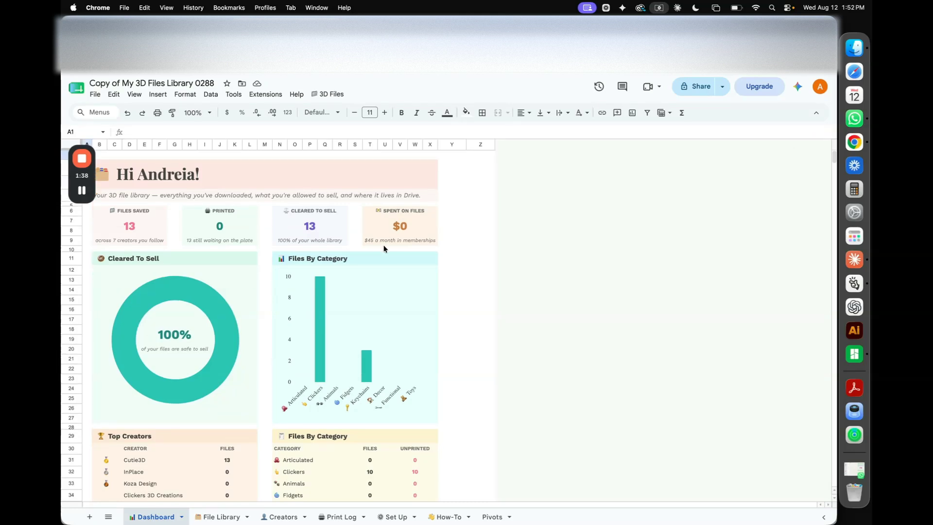
Step: Launch the 3D Files Add A File command and start authorizing its script, proceeding to the unverified Untitled project
left_click(329, 96)
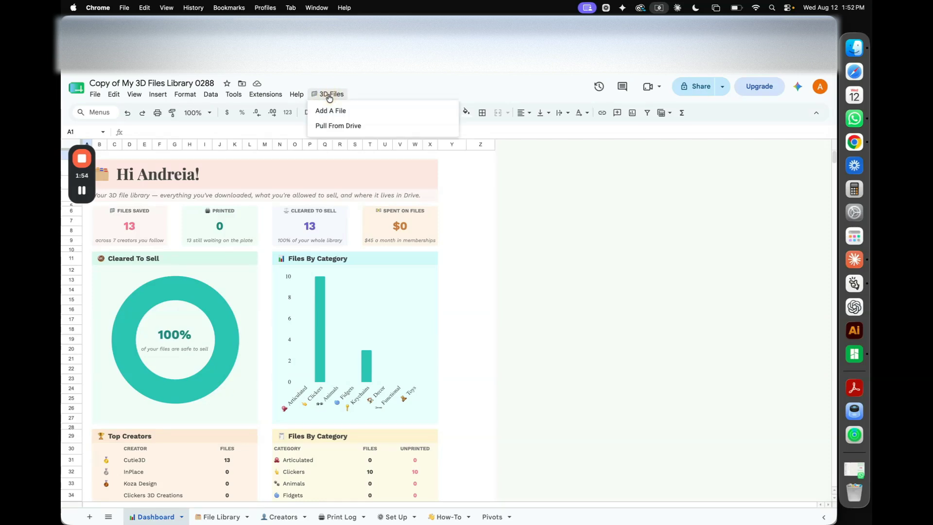
left_click(348, 116)
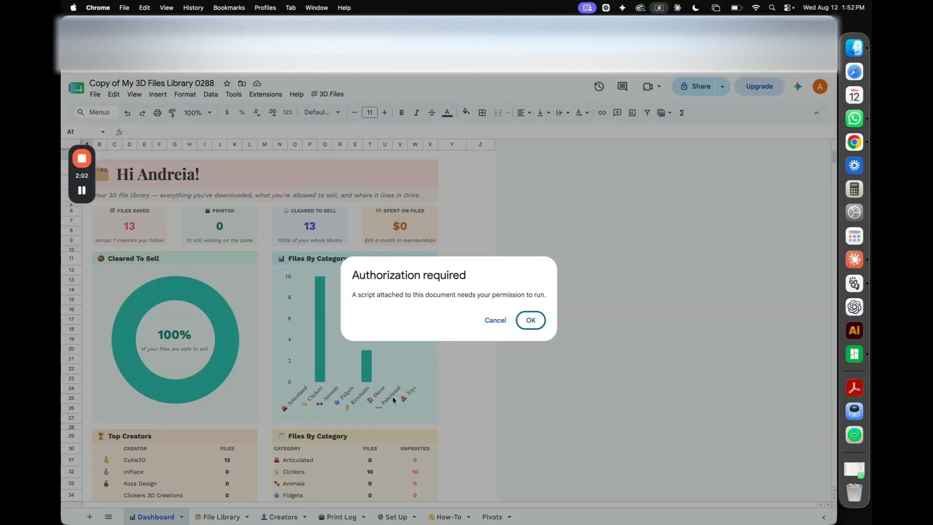
left_click(532, 320)
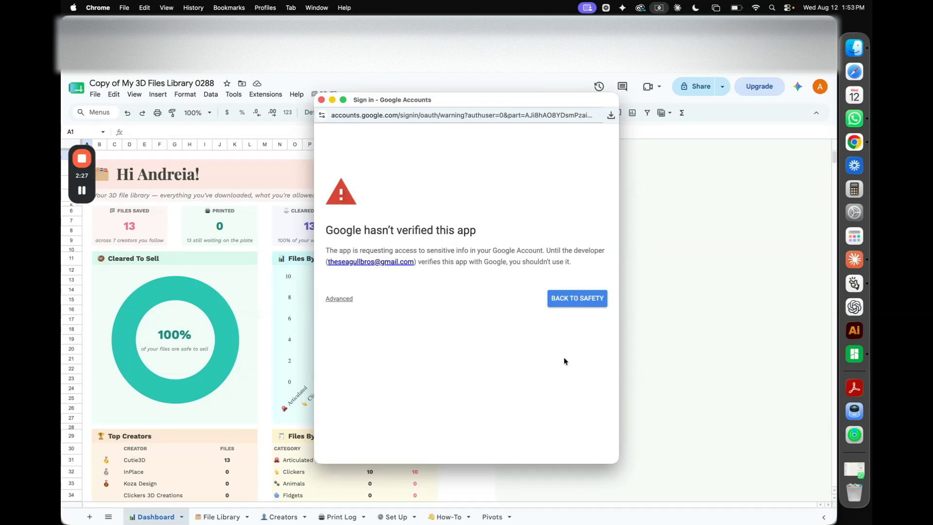
left_click(329, 300)
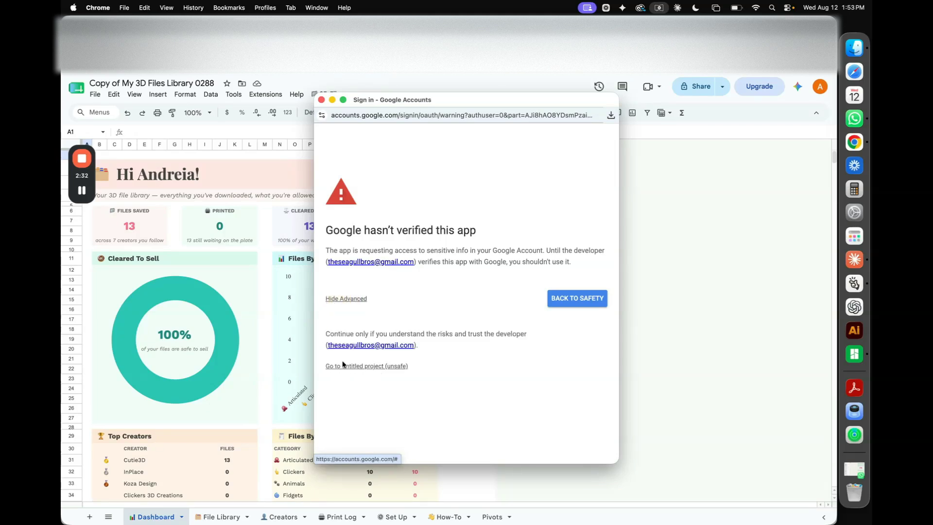
left_click(381, 366)
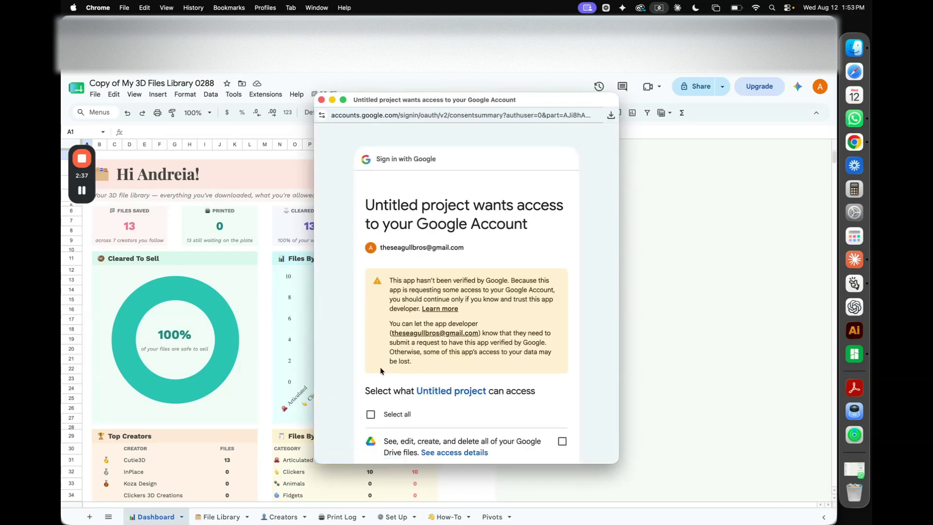
Step: Grant Untitled project all requested Drive, Sheets, external service and third-party content permissions, and continue
scroll(379, 362, "down", 5)
scroll(377, 357, "down", 2)
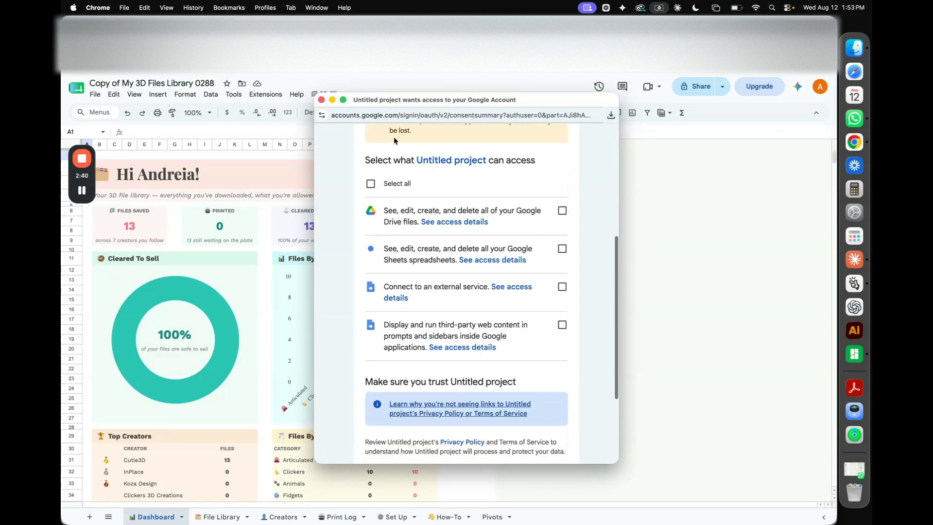
left_click(378, 185)
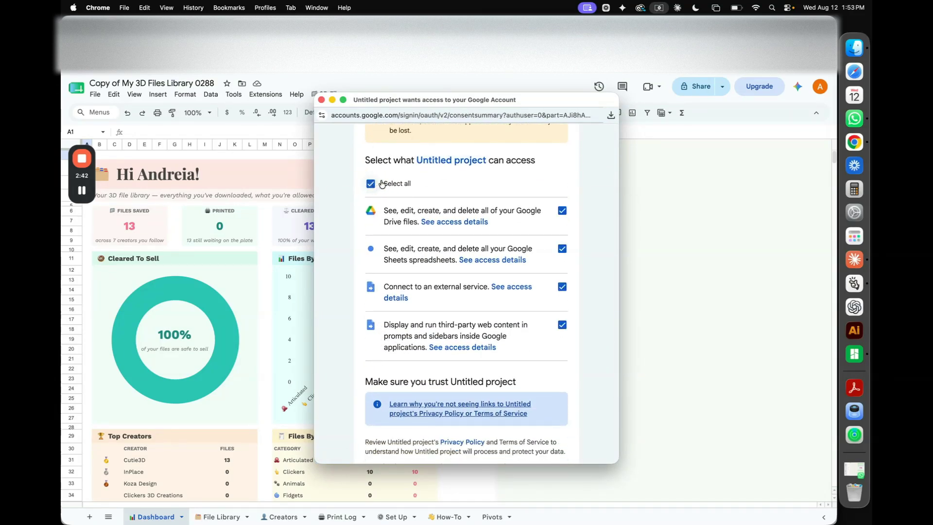
scroll(448, 278, "up", 4)
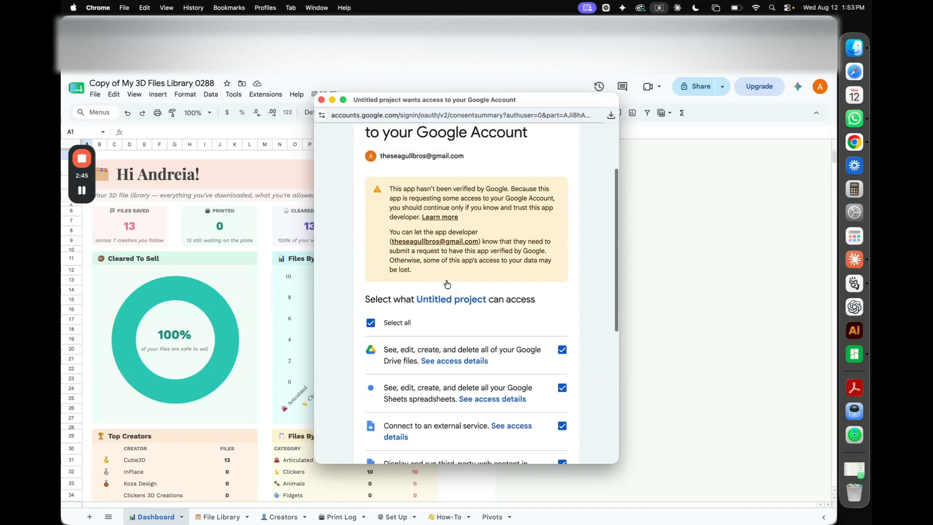
scroll(445, 301, "down", 5)
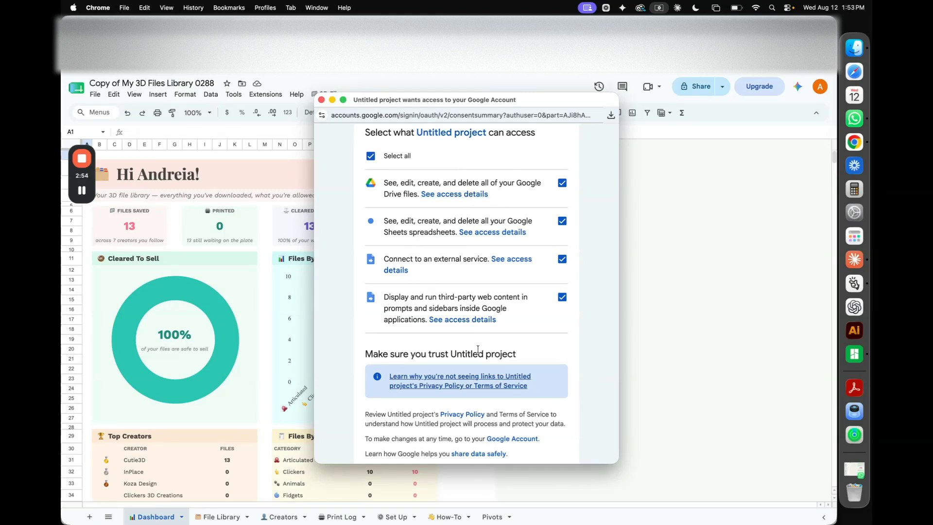
scroll(478, 352, "down", 5)
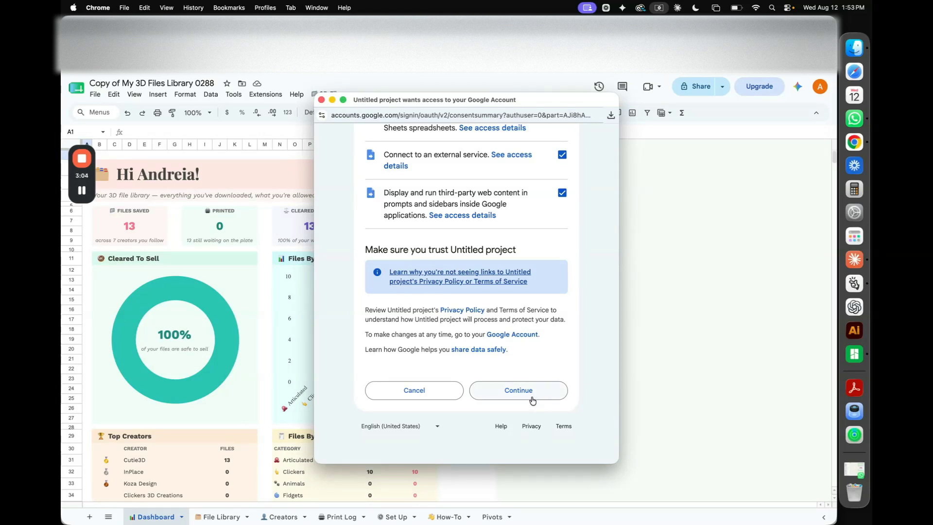
scroll(414, 247, "up", 3)
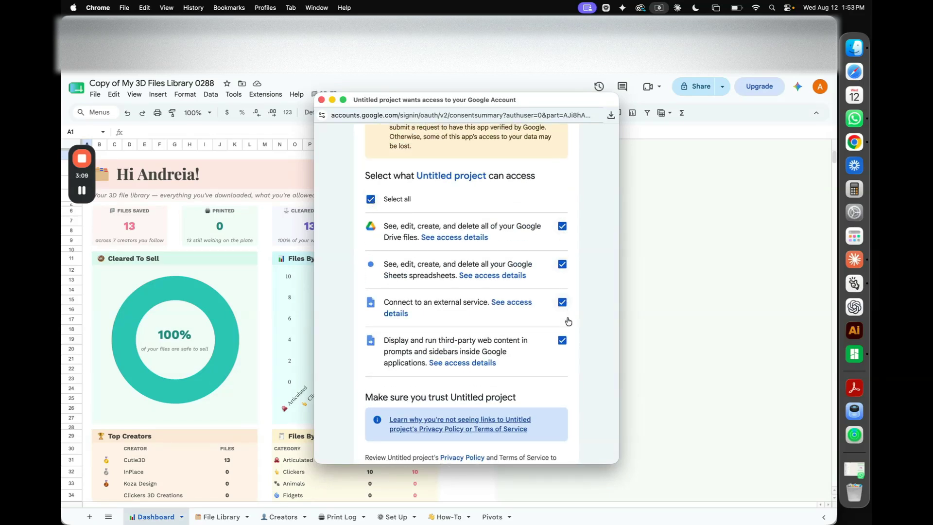
scroll(528, 355, "down", 3)
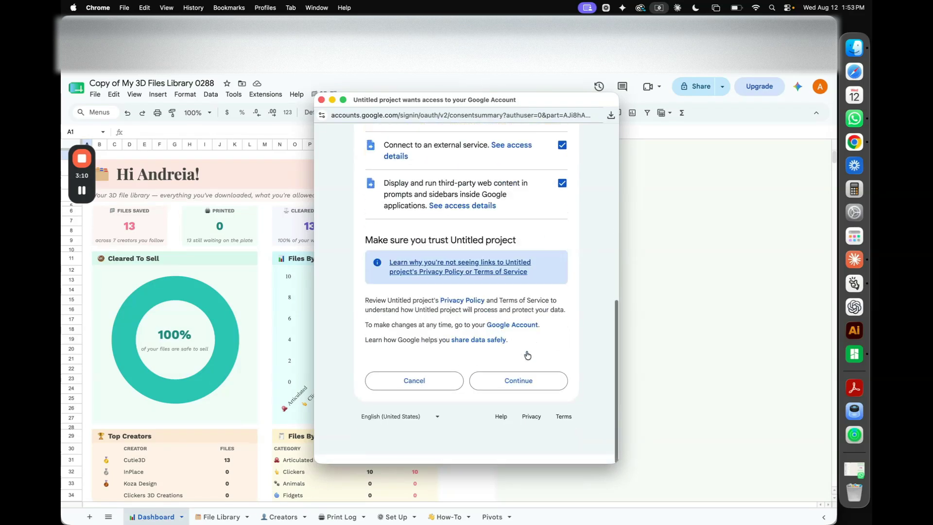
left_click(520, 391)
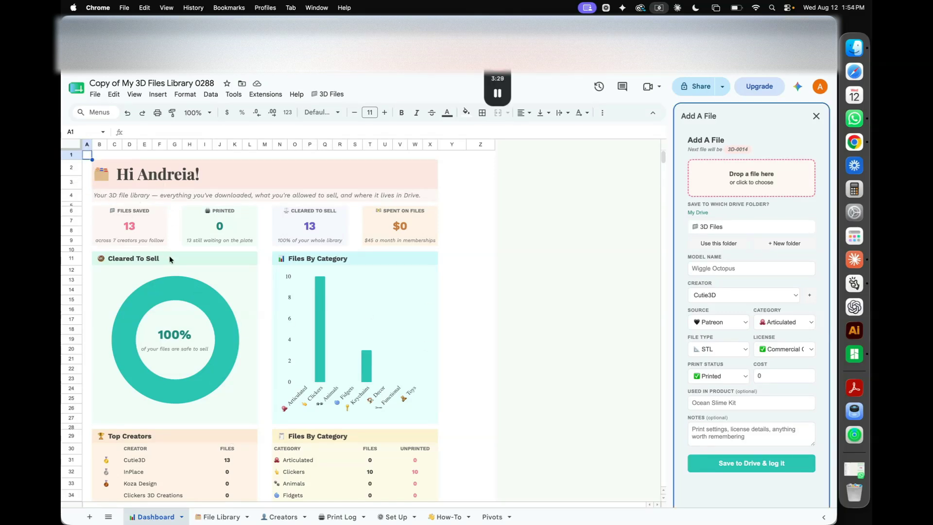
Step: Examine the dashboard's summary cards, charts, top creators, category table, print goal, latest files and Find A File section
scroll(171, 259, "down", 1)
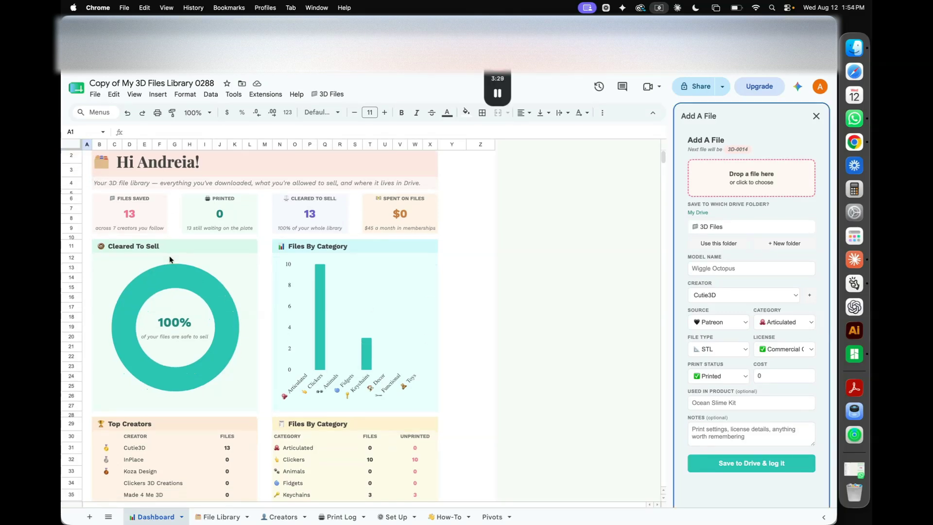
scroll(171, 258, "up", 1)
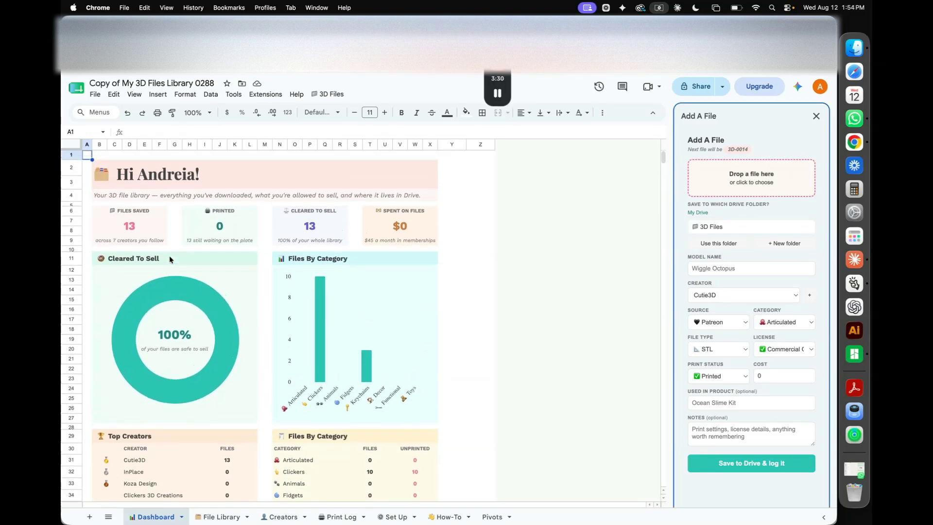
left_click(487, 270)
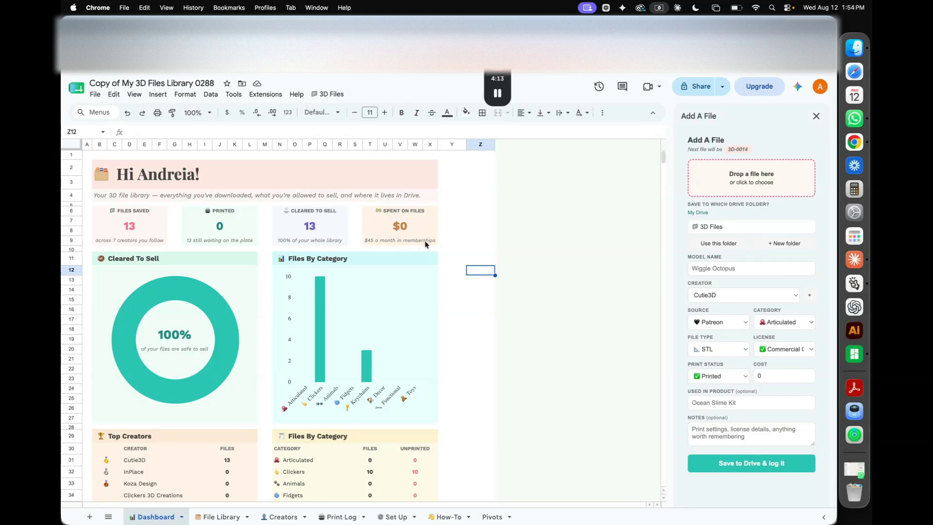
left_click(468, 242)
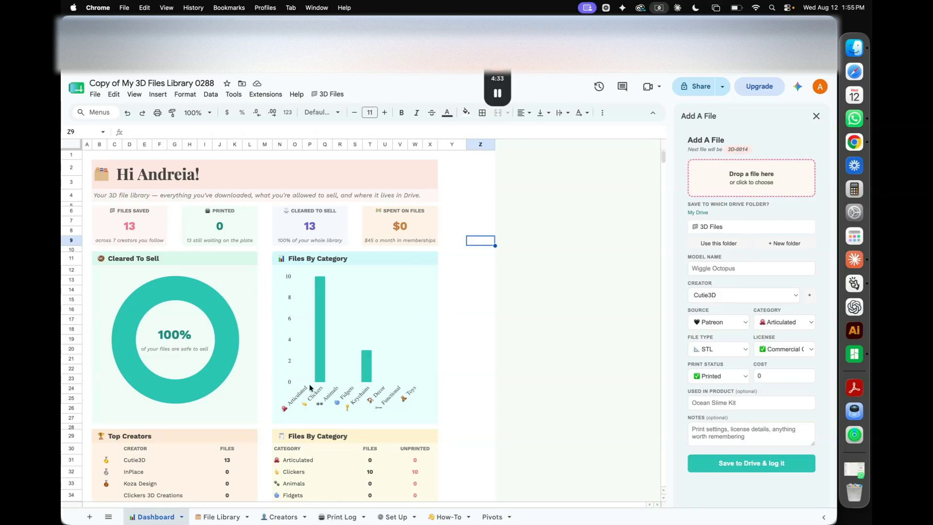
scroll(309, 387, "down", 3)
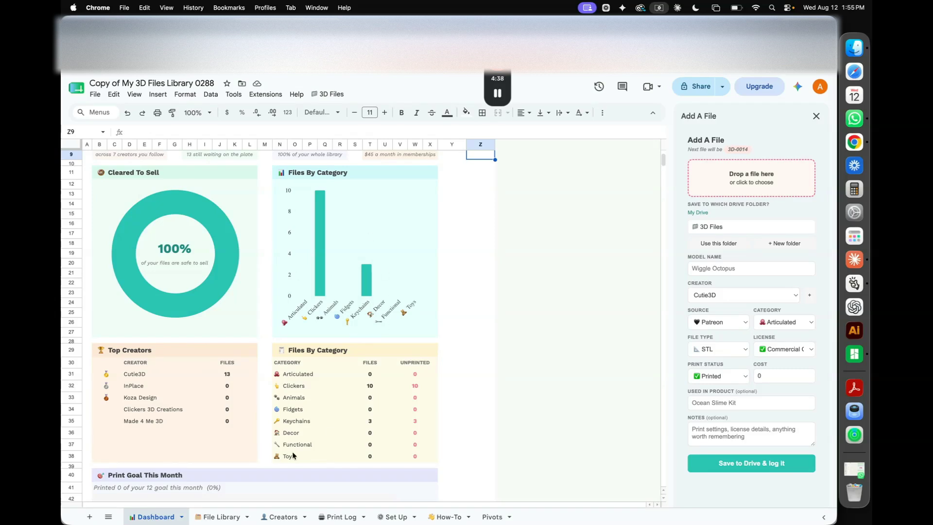
scroll(280, 459, "down", 2)
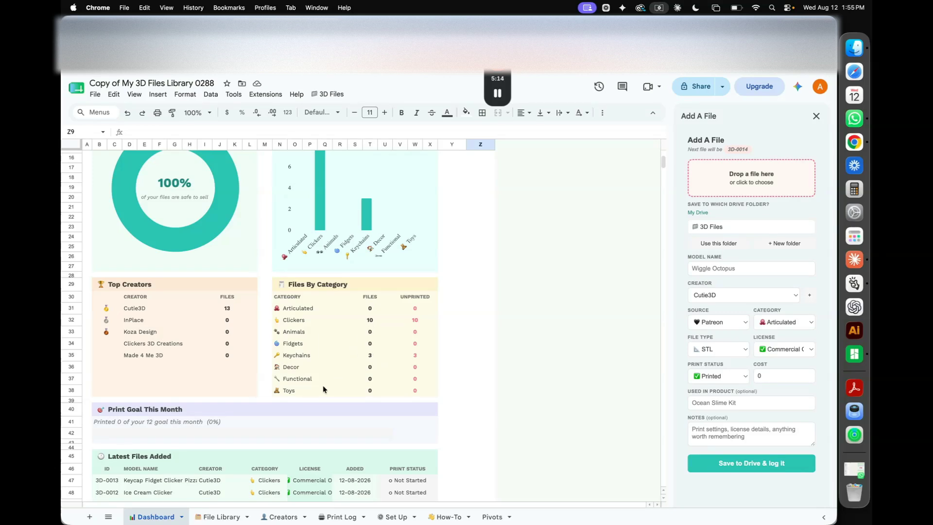
scroll(323, 388, "down", 5)
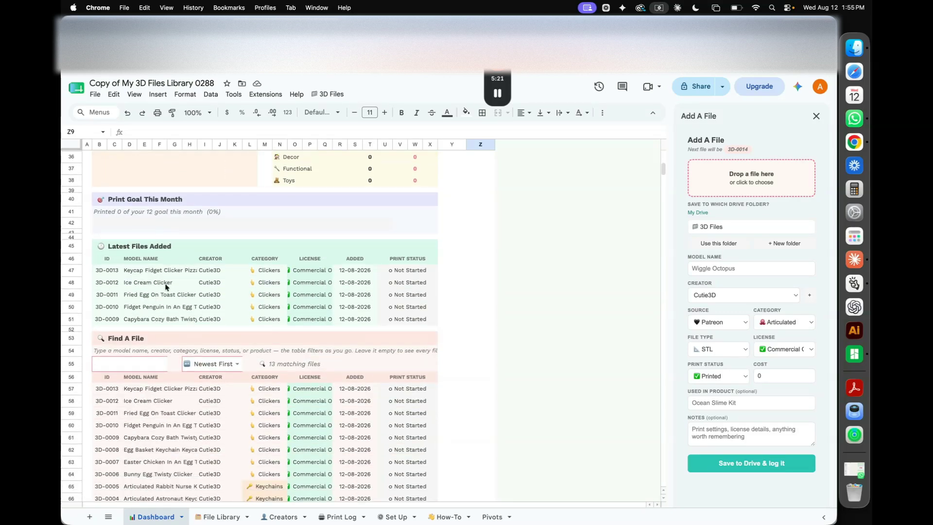
scroll(204, 282, "down", 2)
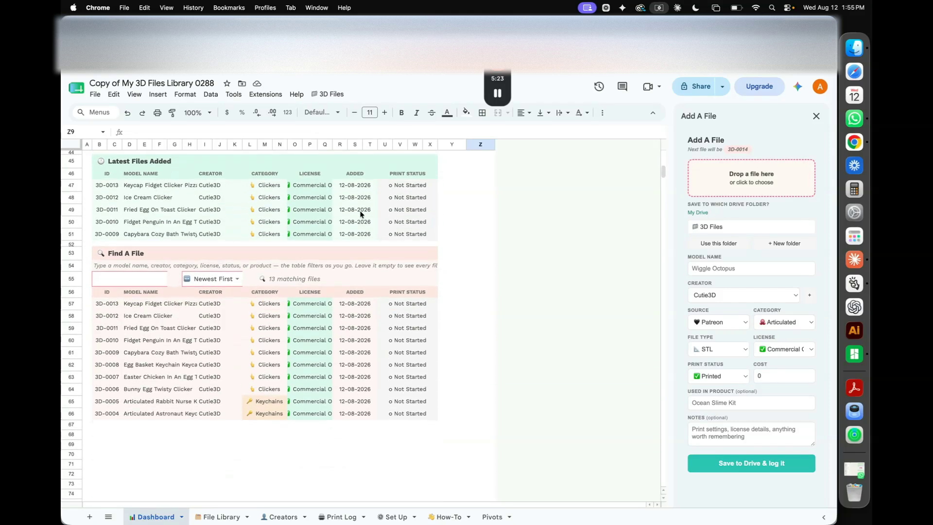
Step: Search the Find A File table for "ice cream"
left_click(151, 280)
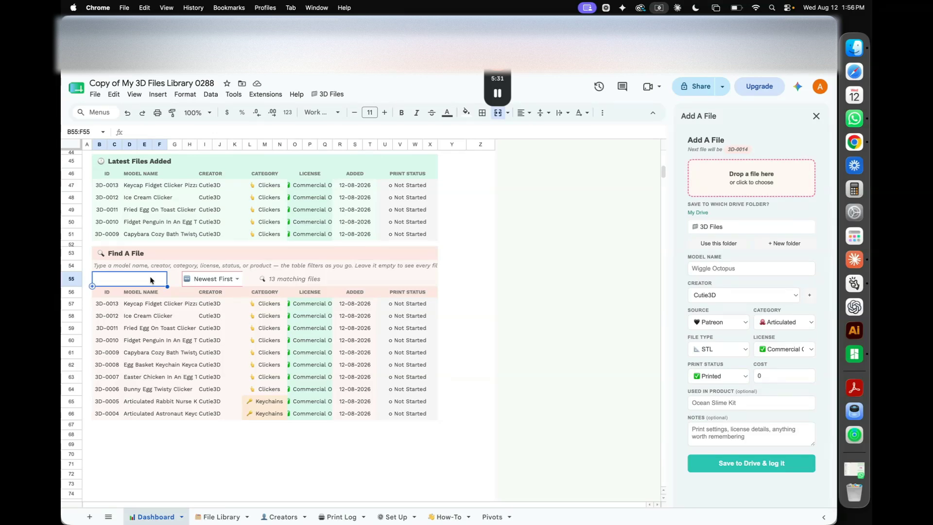
type("ice cream")
key("Return")
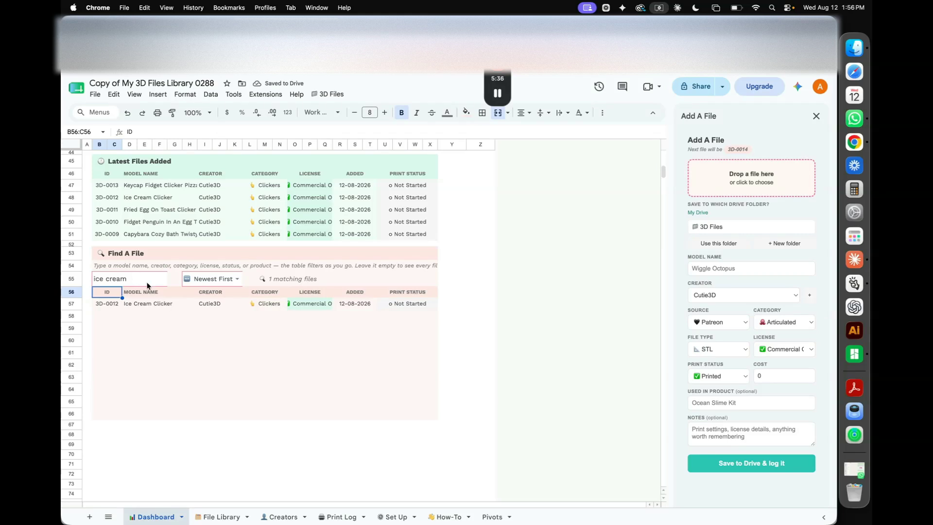
Step: Search the Find A File table for the creator "cutie3d" and clear the search text
left_click(148, 284)
type("cutie3d")
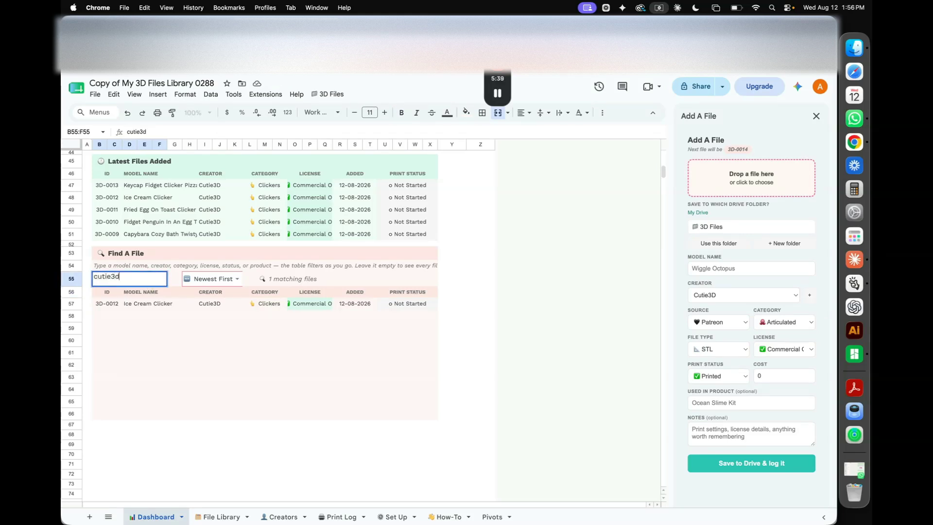
key("Return")
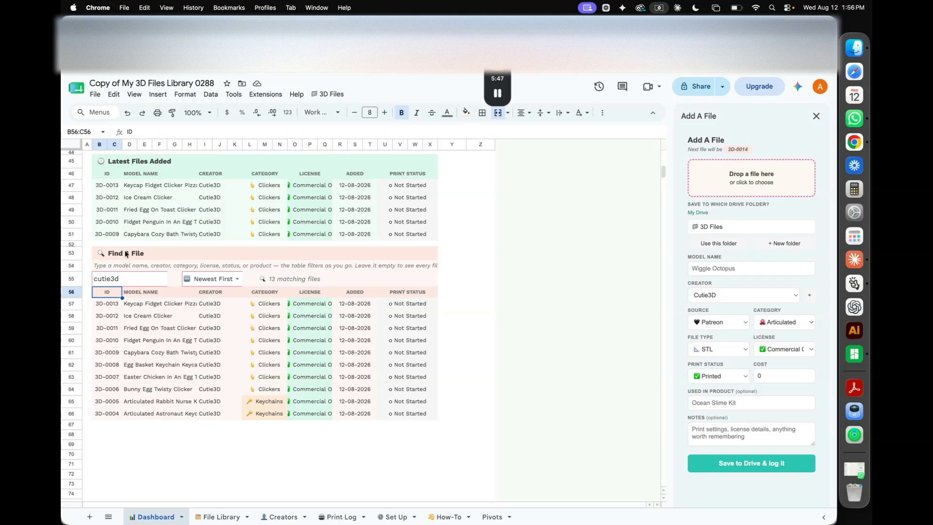
left_click(132, 278)
key("Delete")
left_click(469, 315)
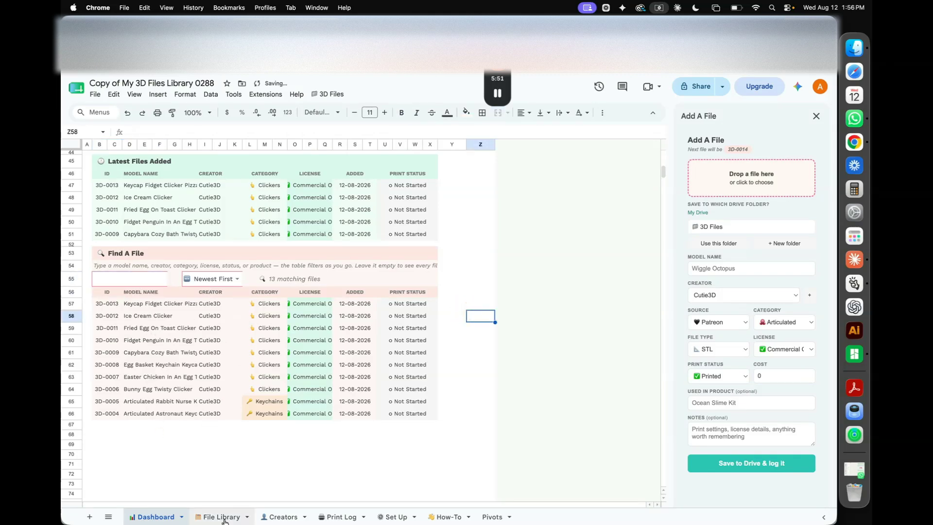
Step: Open the File Library sheet, look across its columns, and close the Add A File form
left_click(221, 517)
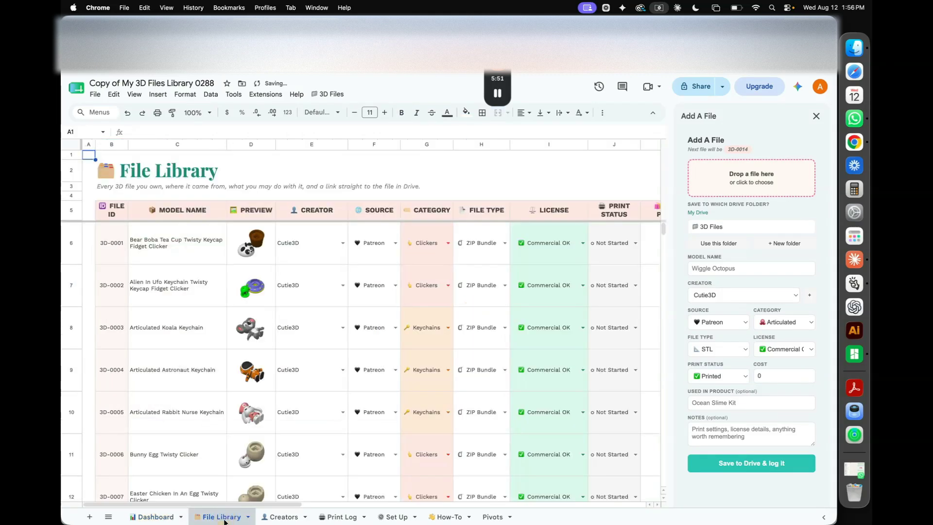
scroll(328, 307, "right", 10)
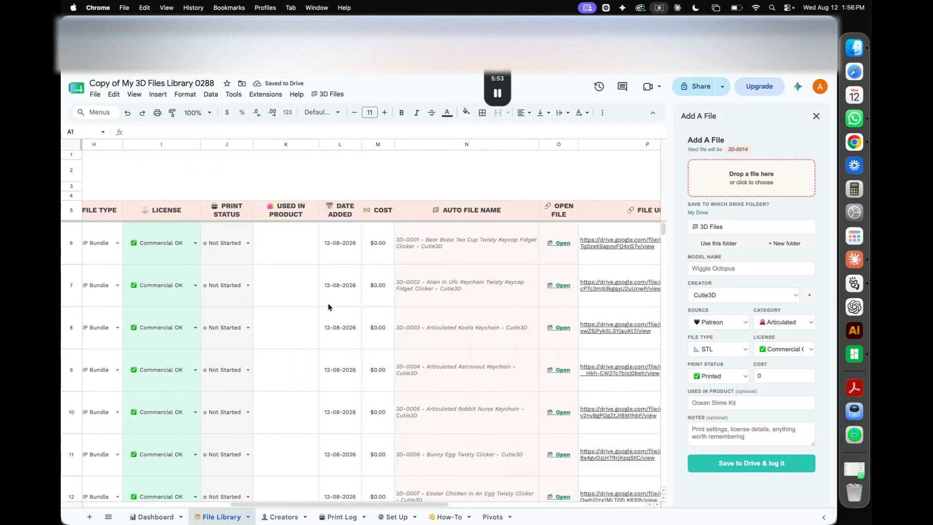
scroll(329, 307, "left", 10)
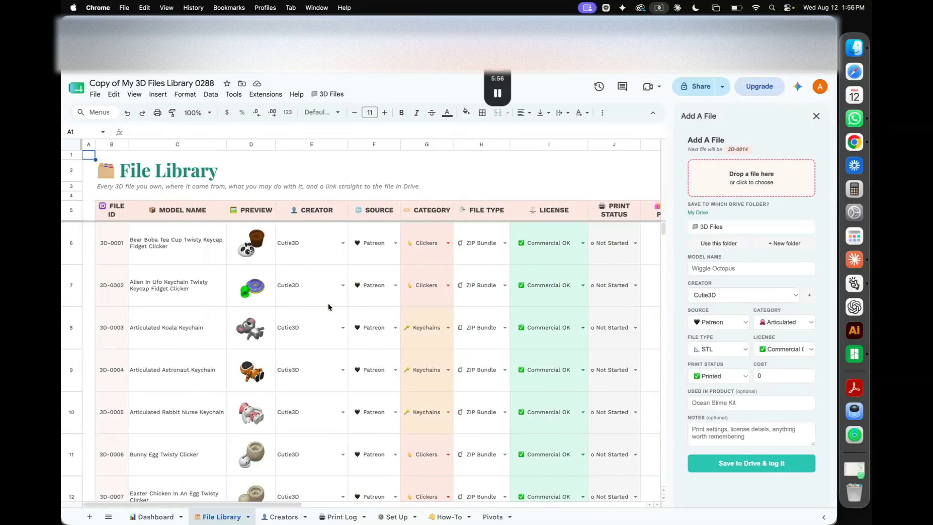
left_click(817, 116)
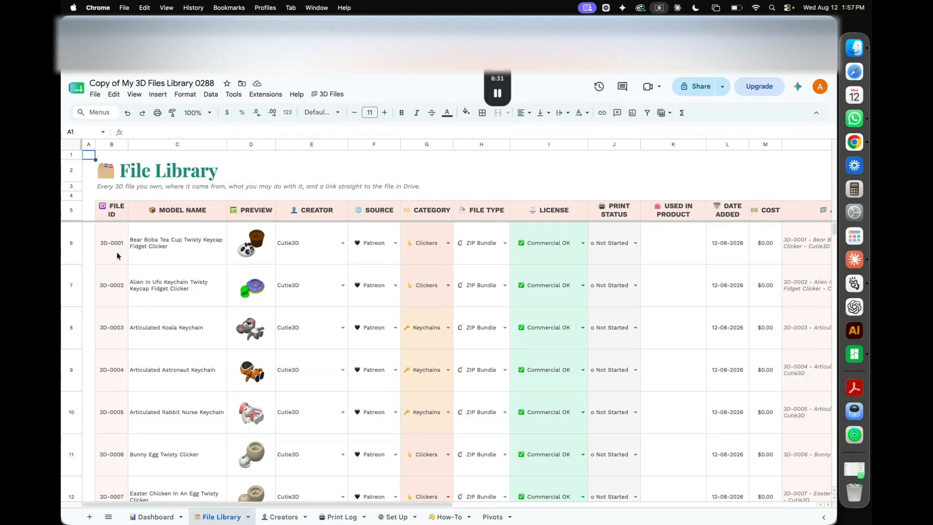
Step: Examine the Model Name and Preview columns of the File Library, looking through the thumbnails of the listed files
left_click(176, 248)
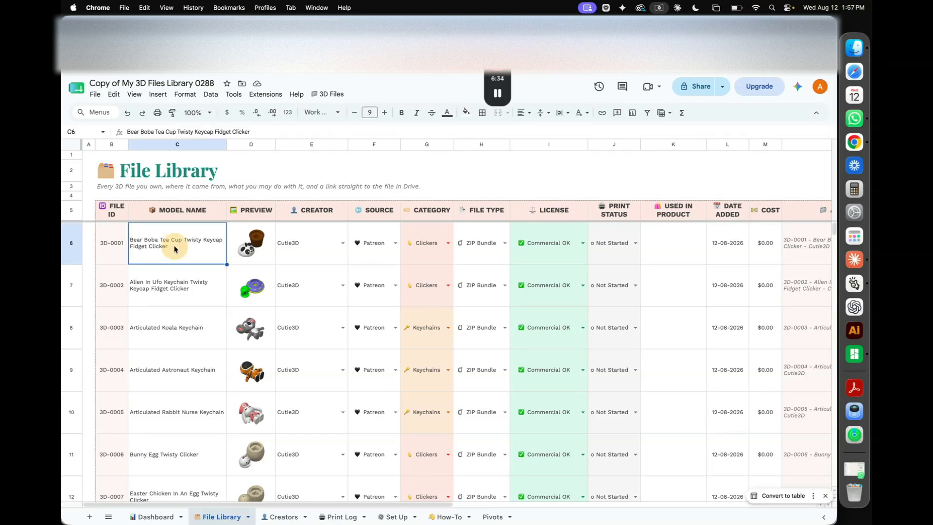
left_click(249, 250)
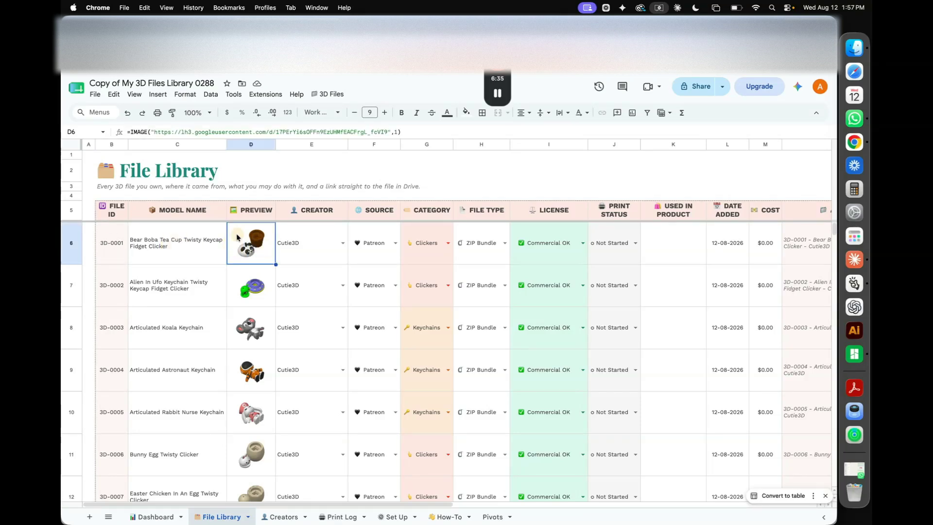
left_click(262, 217)
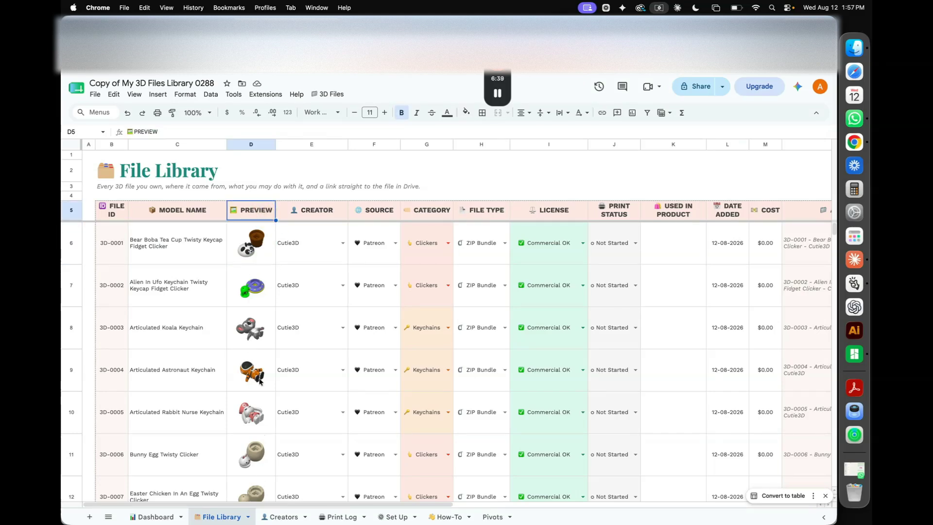
scroll(257, 384, "down", 5)
scroll(252, 386, "up", 5)
scroll(255, 413, "down", 2)
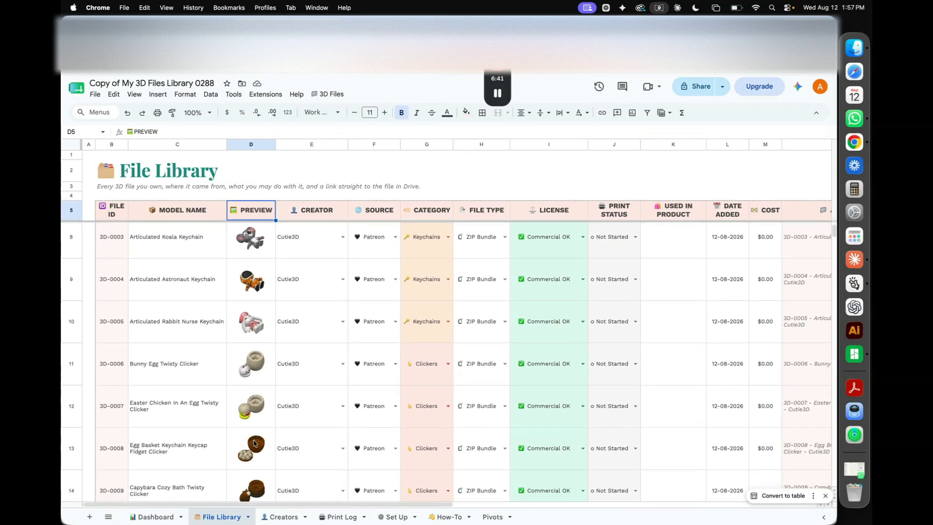
scroll(254, 442, "down", 5)
scroll(292, 252, "up", 6)
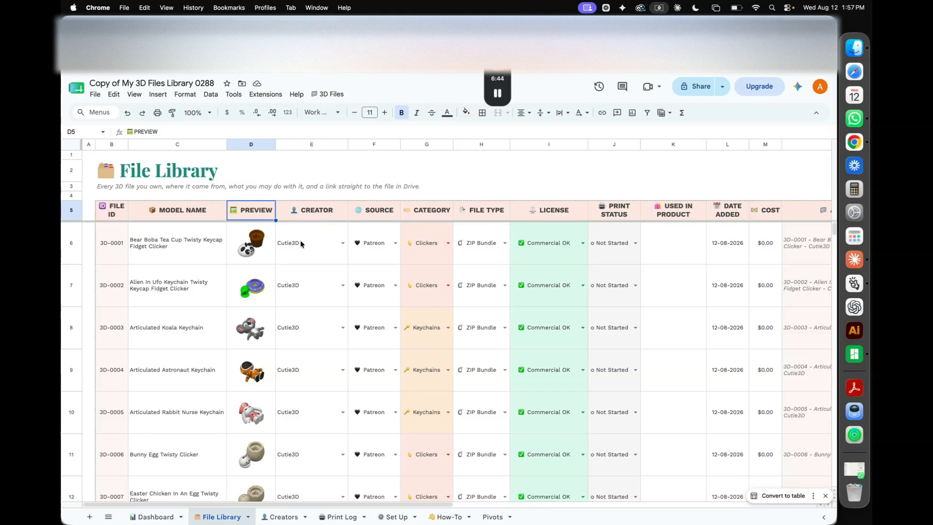
Step: Review the creator options available for the Bear Boba Tea Cup file and check them against the Creators sheet
left_click(343, 243)
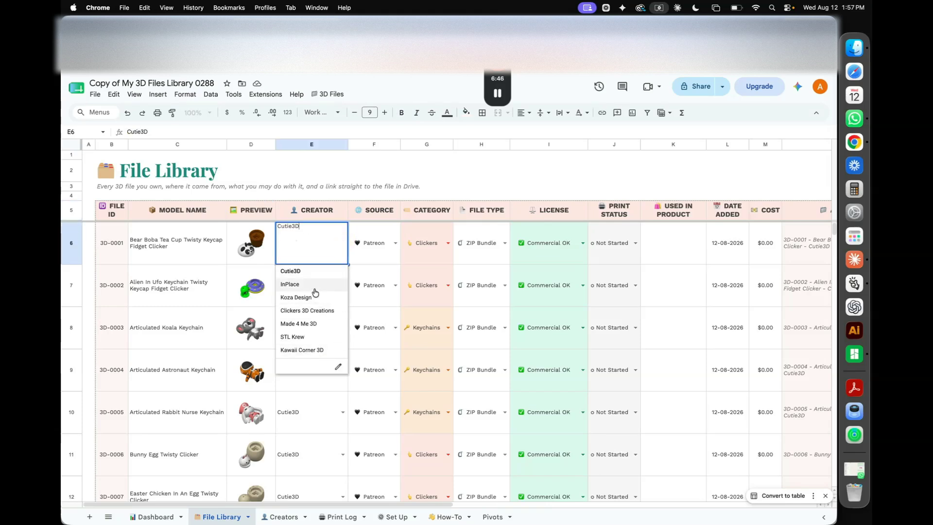
left_click(387, 362)
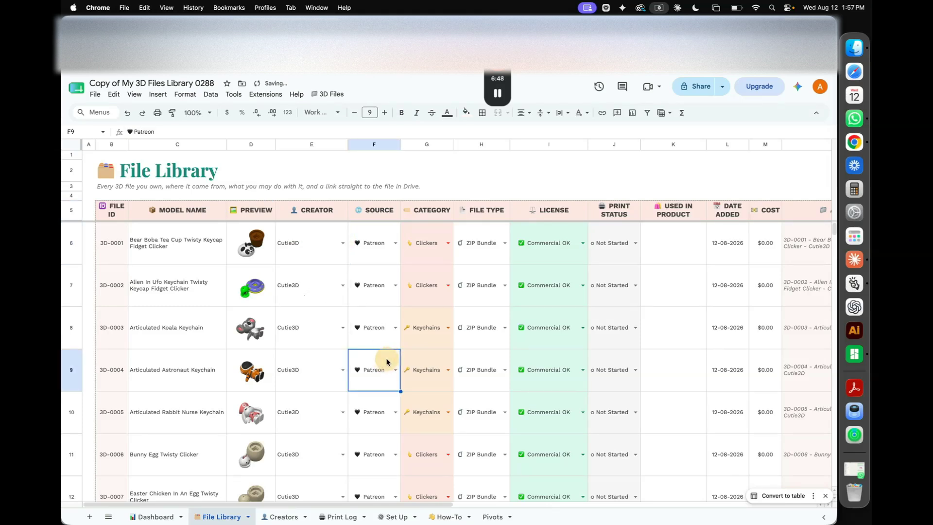
left_click(312, 243)
left_click(342, 244)
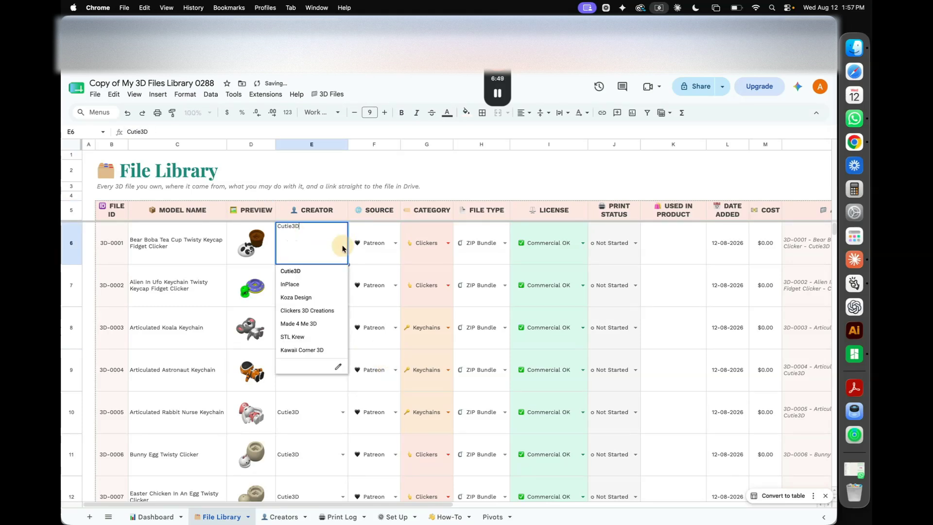
left_click(281, 517)
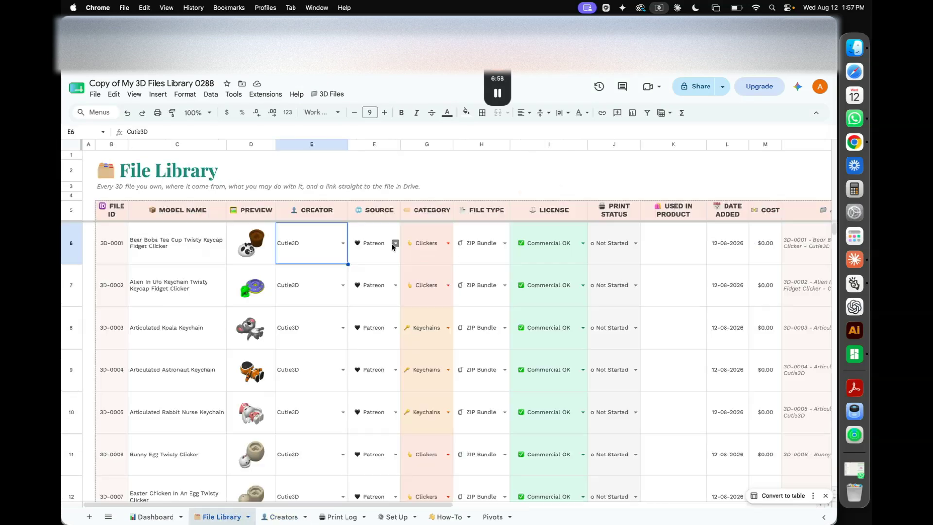
Step: Review the source options for the Bear Boba Tea Cup file and the matching Sources list on Set Up, and return to File Library
left_click(395, 247)
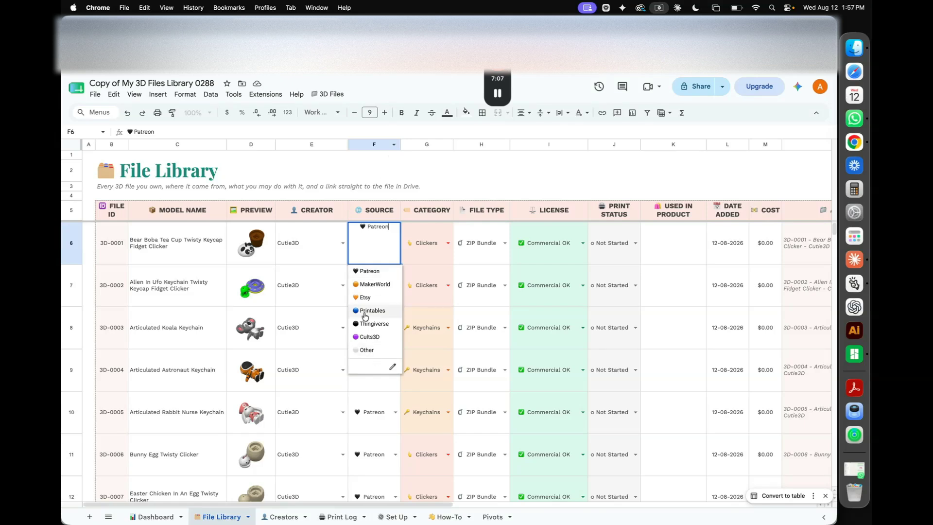
left_click(396, 517)
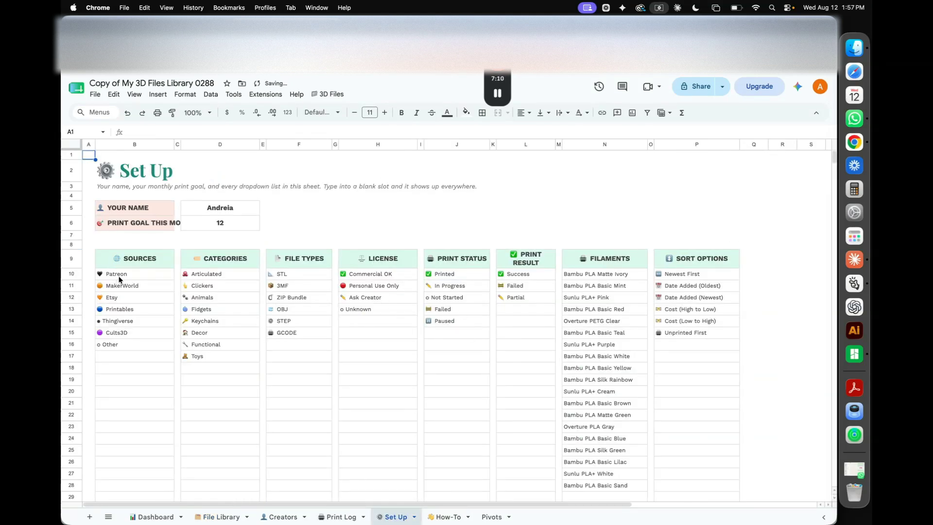
left_click_drag(119, 279, 123, 343)
left_click(130, 355)
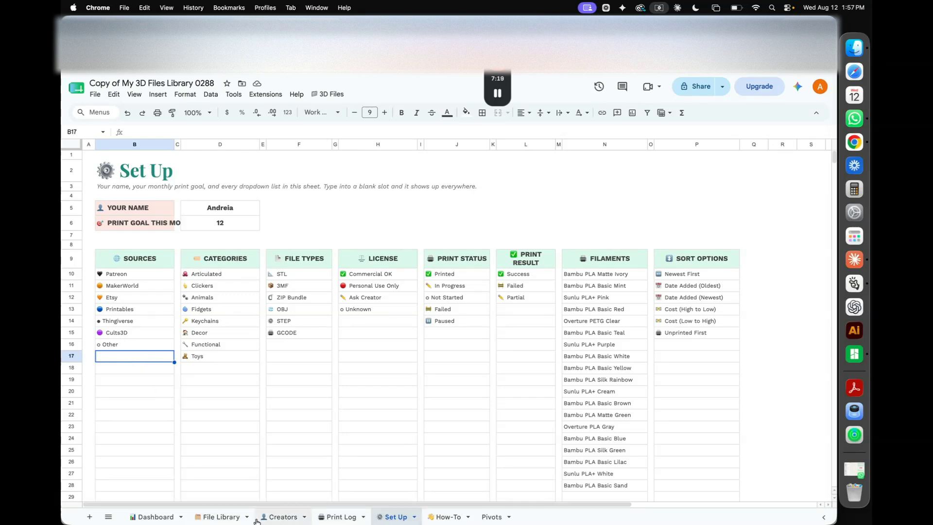
left_click(274, 514)
left_click(221, 517)
Step: Review the category options for the Bear Boba Tea Cup file and the Categories list on Set Up, and return to File Library
left_click(395, 246)
left_click(447, 245)
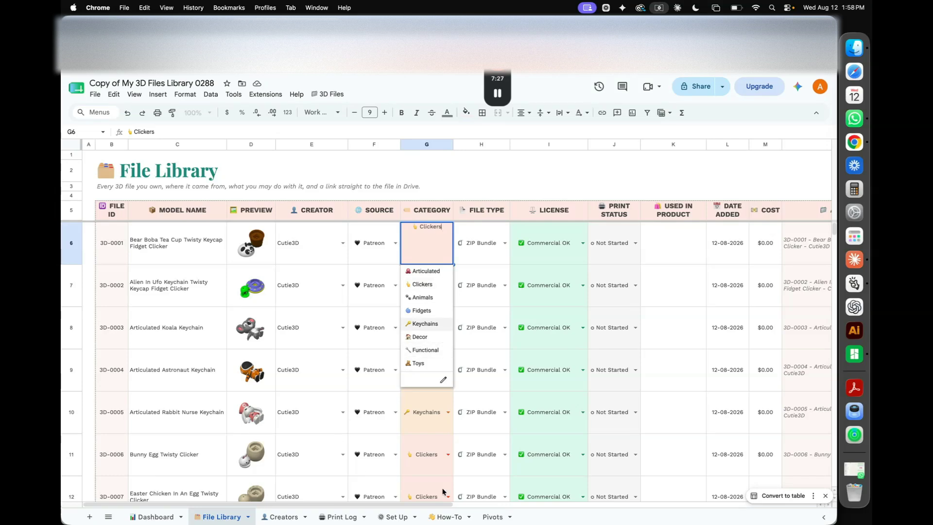
left_click(394, 517)
left_click_drag(212, 272, 212, 369)
left_click(152, 517)
left_click(219, 518)
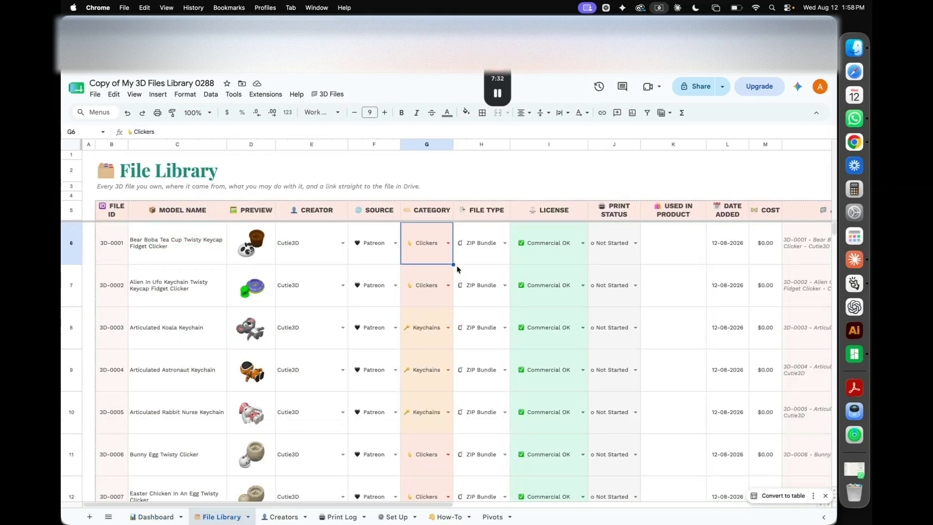
Step: Review the file type options for the Bear Boba Tea Cup file and the File Types list on Set Up, and return to File Library
left_click(505, 243)
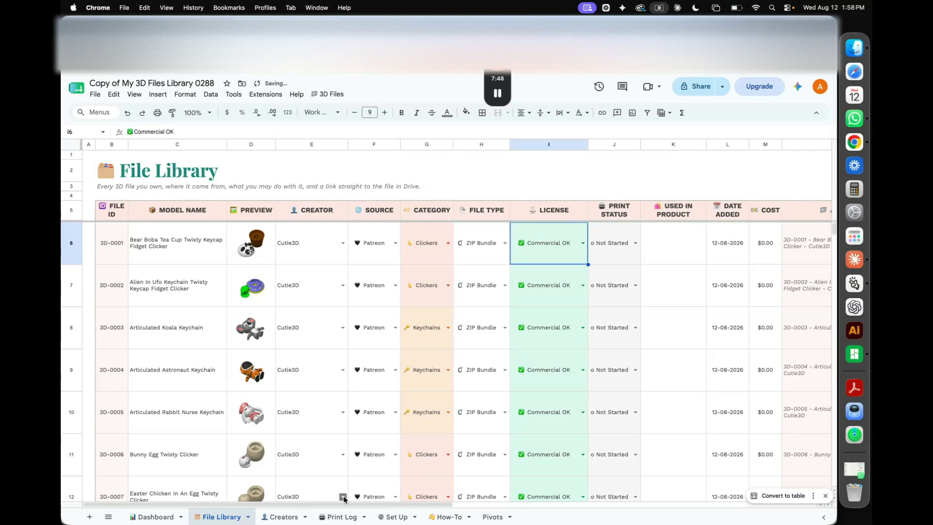
left_click(395, 517)
left_click_drag(290, 274, 292, 355)
left_click(294, 367)
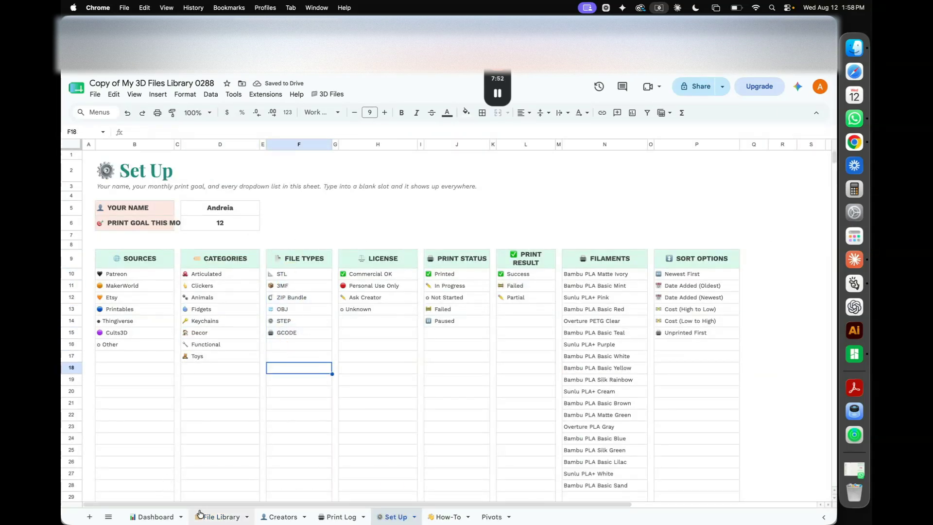
left_click(221, 517)
Step: Review the license options for the Bear Boba Tea Cup file and look through the License column of the File Library
left_click(485, 244)
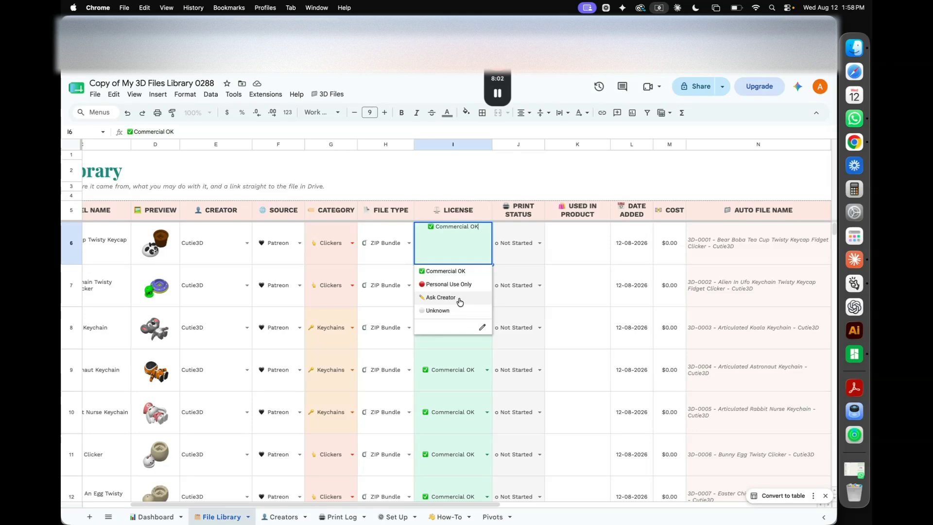
left_click(512, 298)
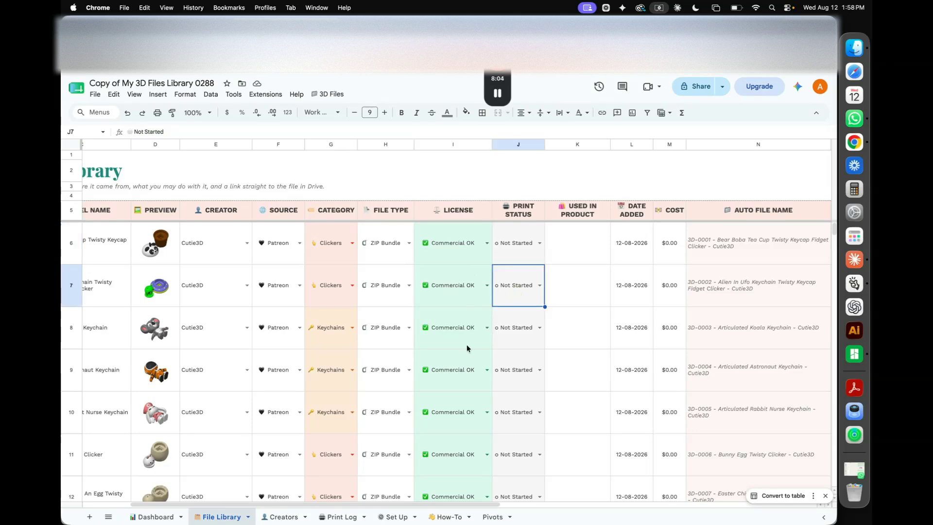
scroll(466, 345, "down", 10)
scroll(466, 345, "left", 1)
scroll(459, 364, "up", 10)
scroll(459, 364, "right", 2)
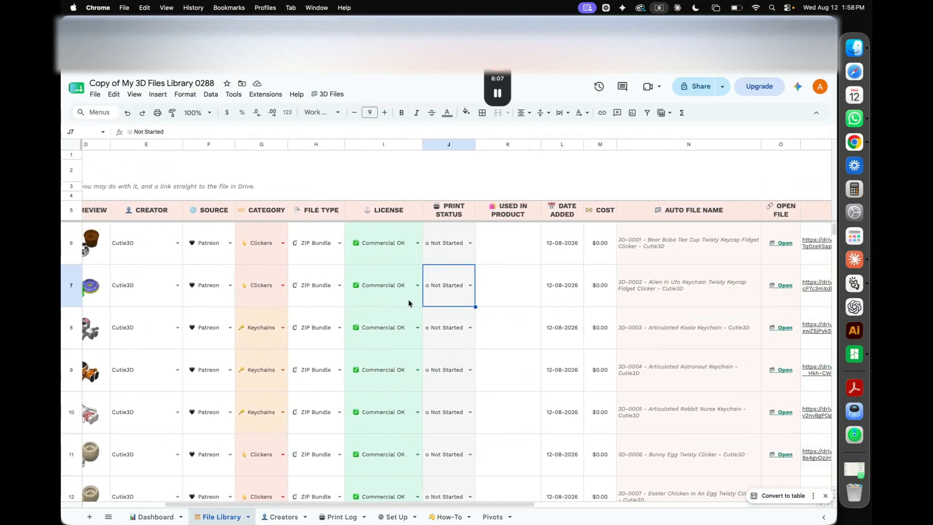
scroll(364, 404, "down", 5)
scroll(363, 404, "up", 5)
scroll(364, 404, "left", 1)
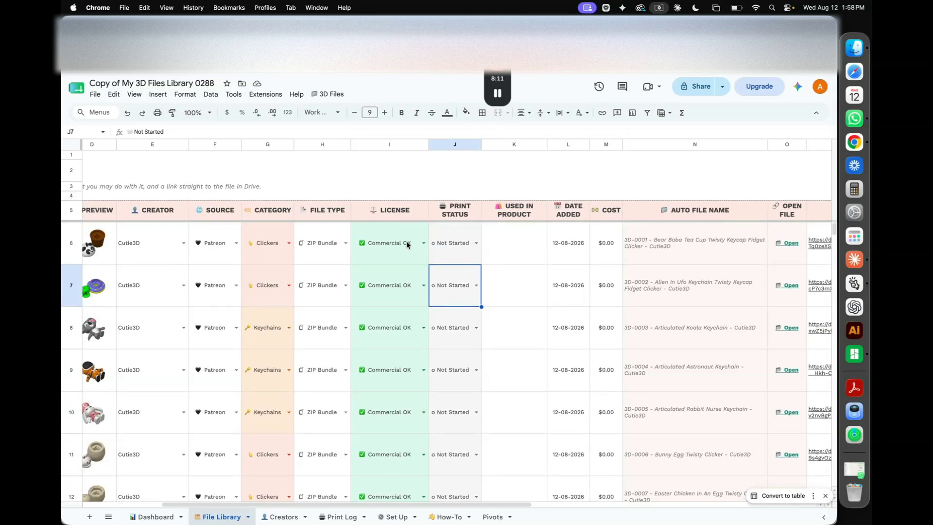
scroll(375, 260, "left", 2)
Step: Open the Creators sheet and examine the Cutie3D row, including its monthly cost and membership status
left_click(279, 516)
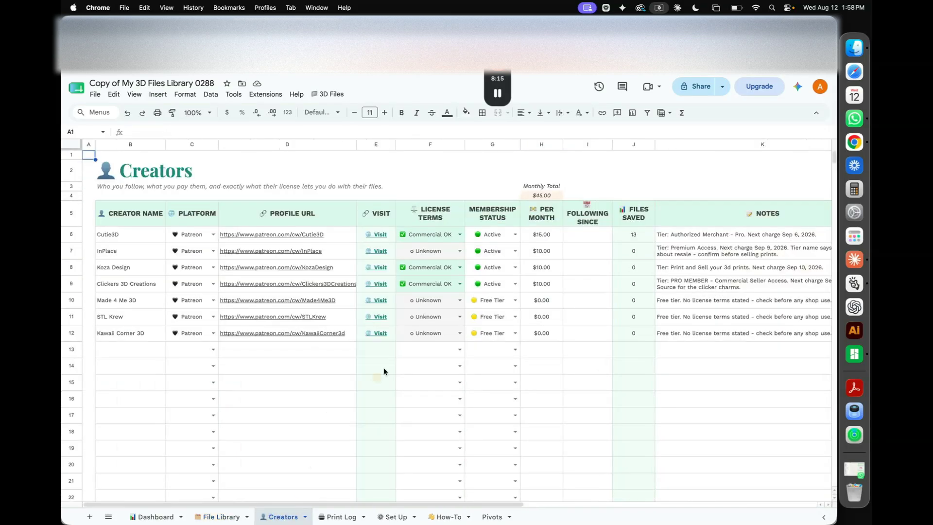
left_click(64, 236)
left_click(139, 236)
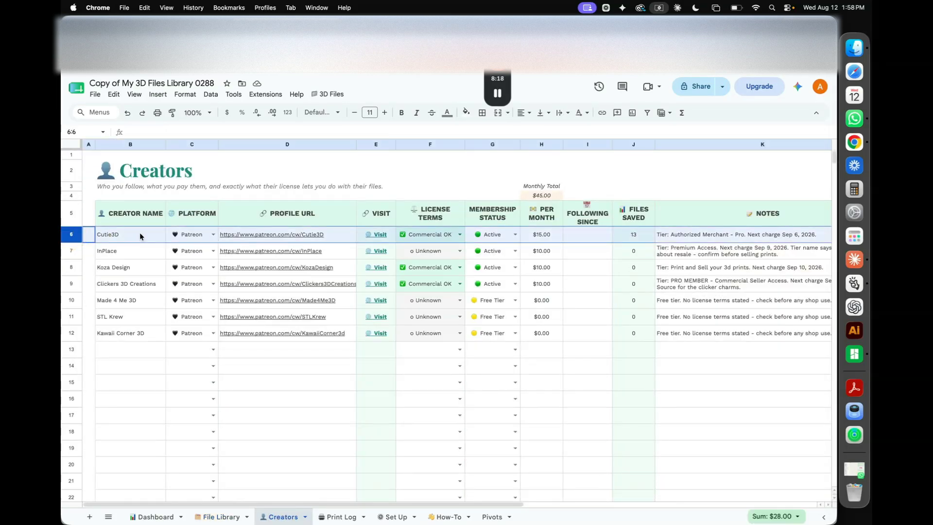
left_click(548, 236)
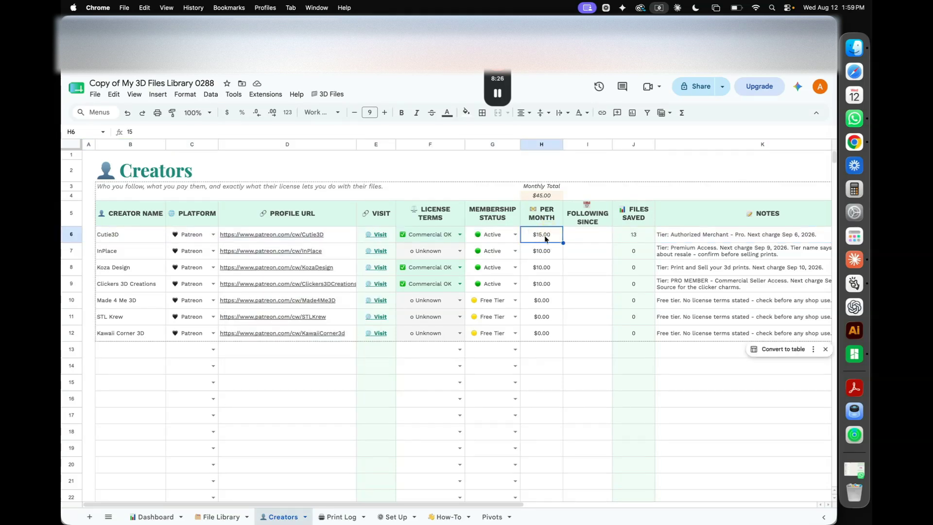
left_click(497, 237)
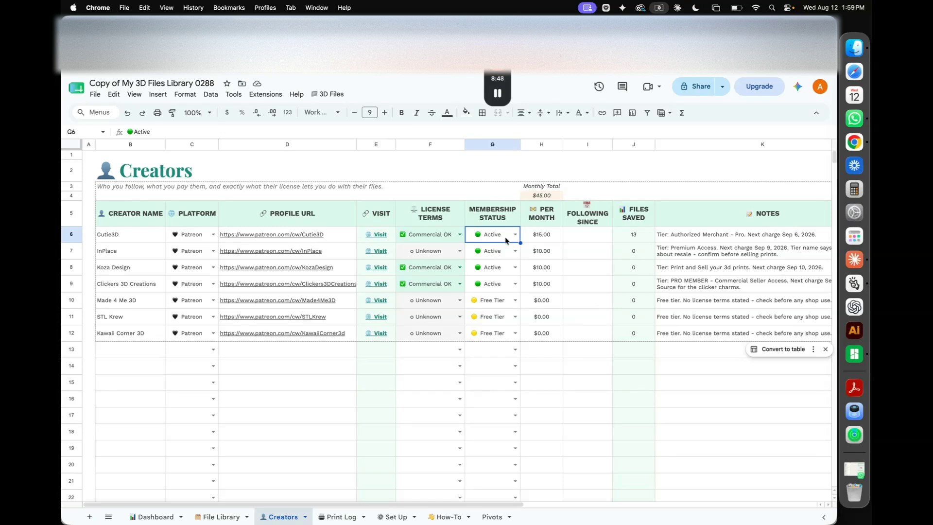
Step: Switch Cutie3D's membership status to Inactive and back to Active to compare the monthly total
left_click(511, 239)
left_click(499, 263)
left_click(516, 234)
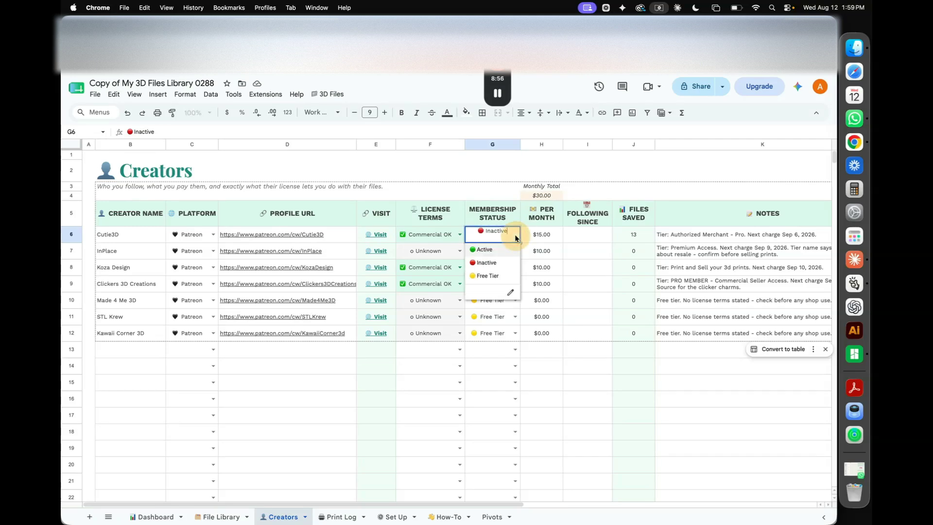
left_click(493, 251)
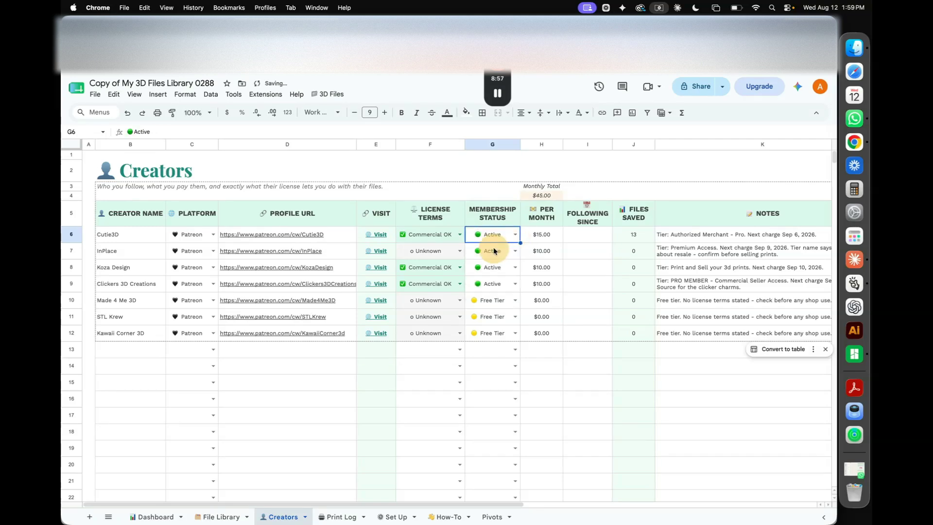
Step: Set Cutie3D's membership status to Inactive and its license terms to Personal Use Only
left_click(516, 236)
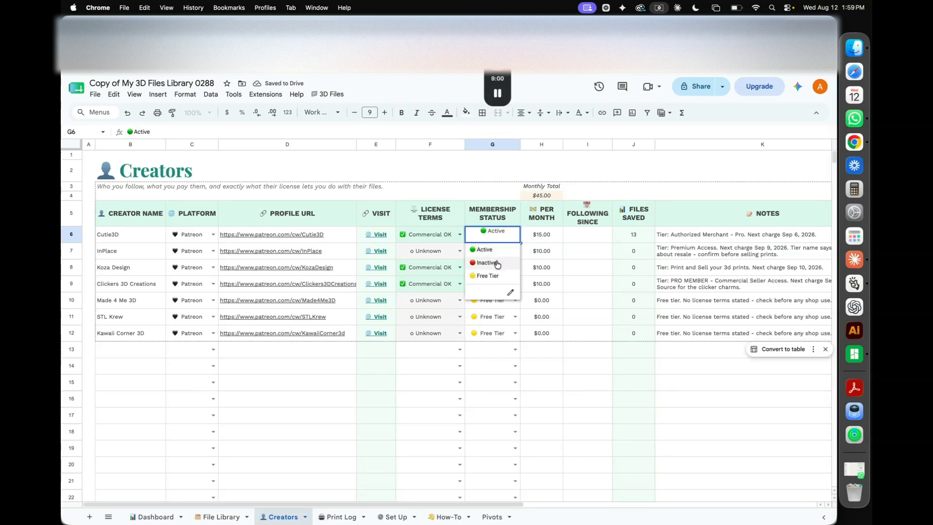
left_click(495, 263)
left_click(460, 235)
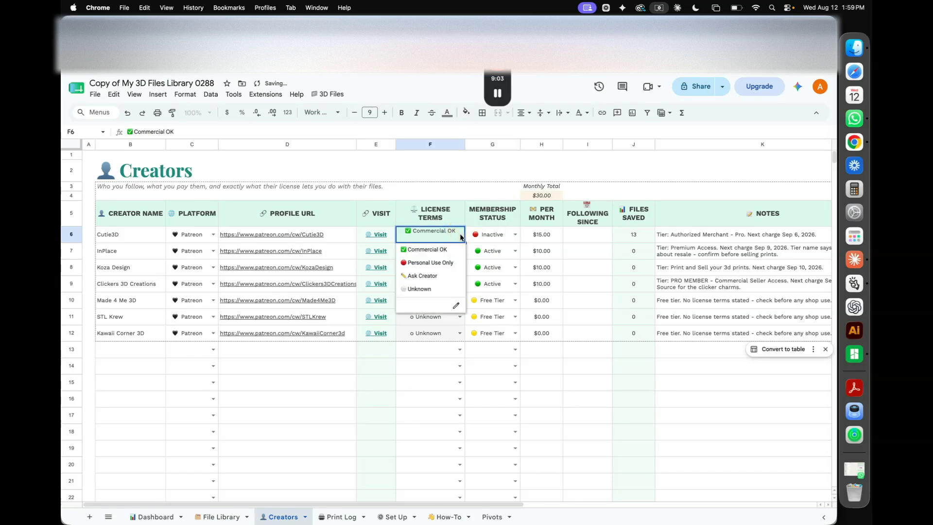
left_click(444, 263)
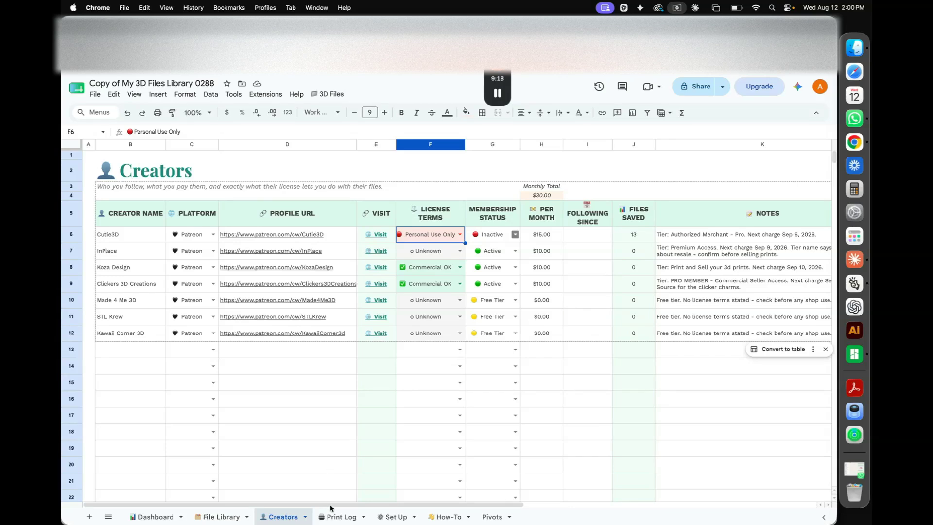
Step: Check the License column in File Library, and set Cutie3D's license terms to Commercial OK on the Creators sheet
left_click(217, 516)
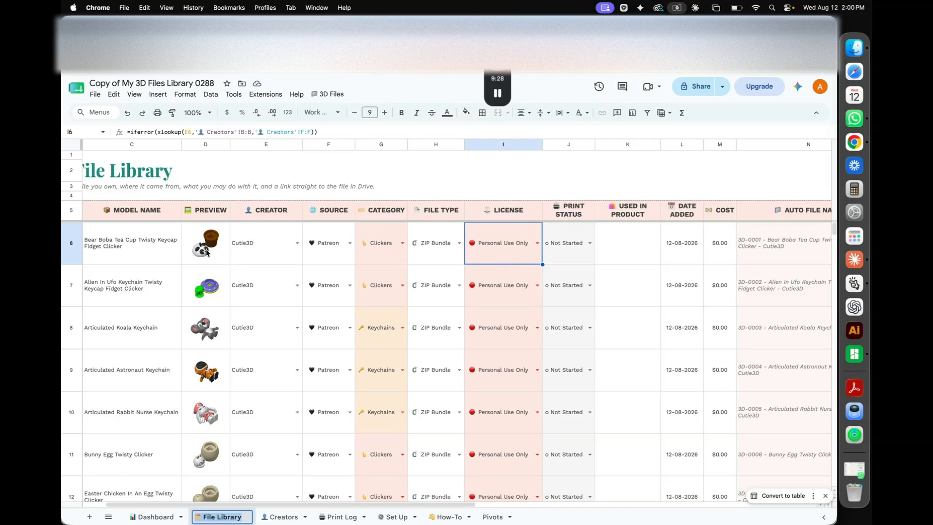
left_click(282, 516)
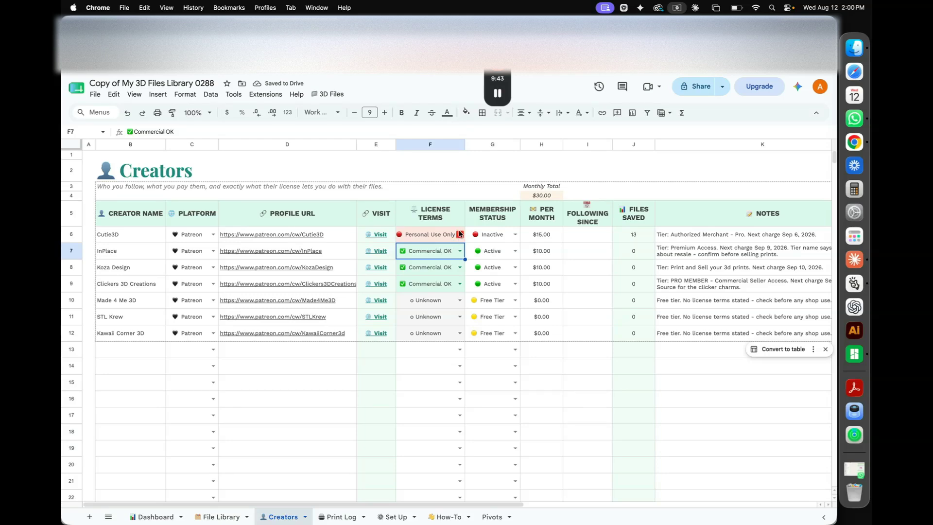
left_click(448, 253)
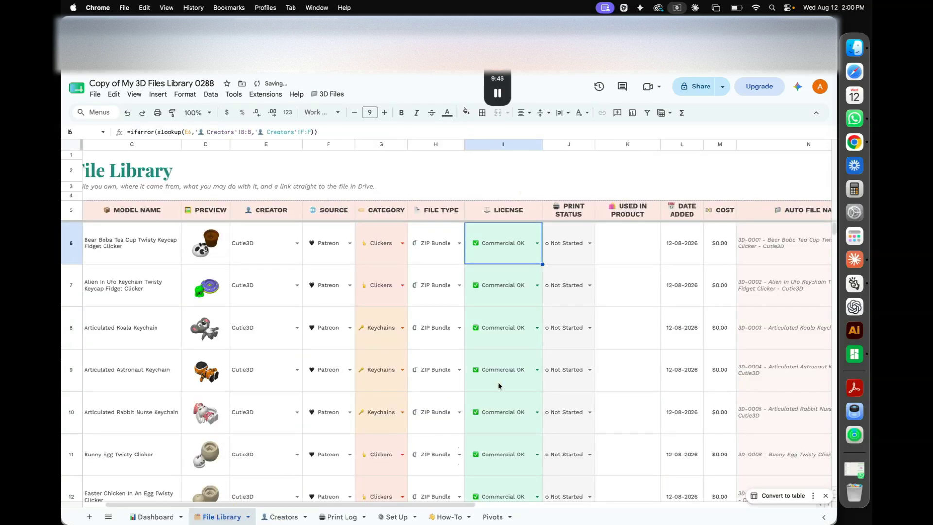
Step: Try the Printed and Failed print statuses on file 3D-0001 and set it back to Not Started
left_click(568, 234)
scroll(535, 241, "right", 1)
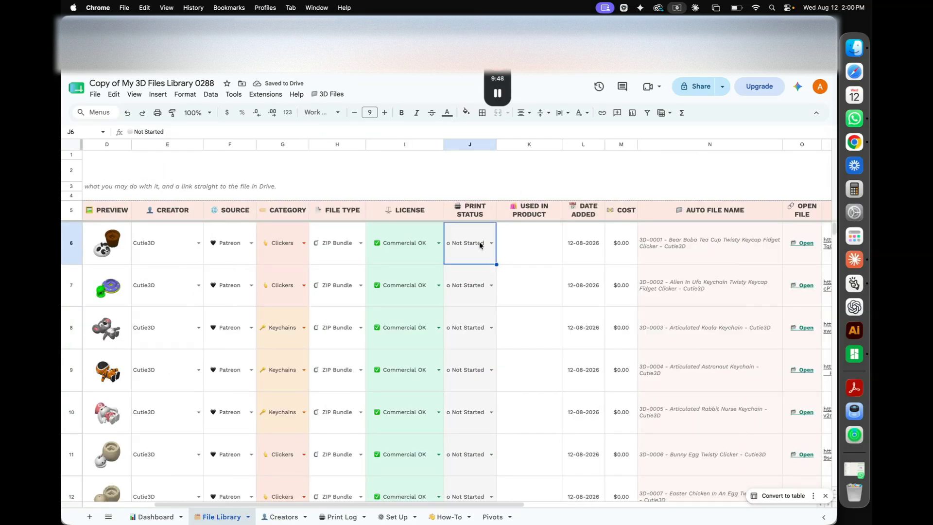
left_click(490, 243)
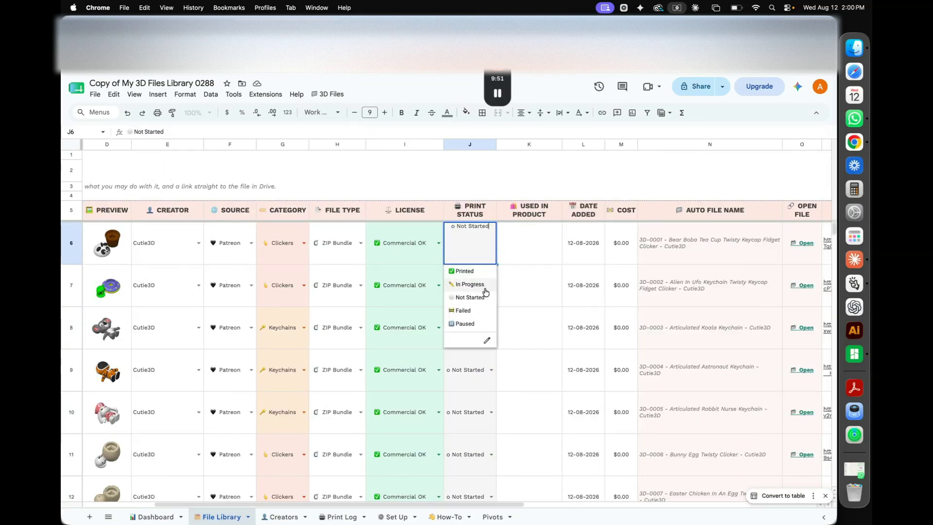
left_click(475, 273)
left_click(491, 243)
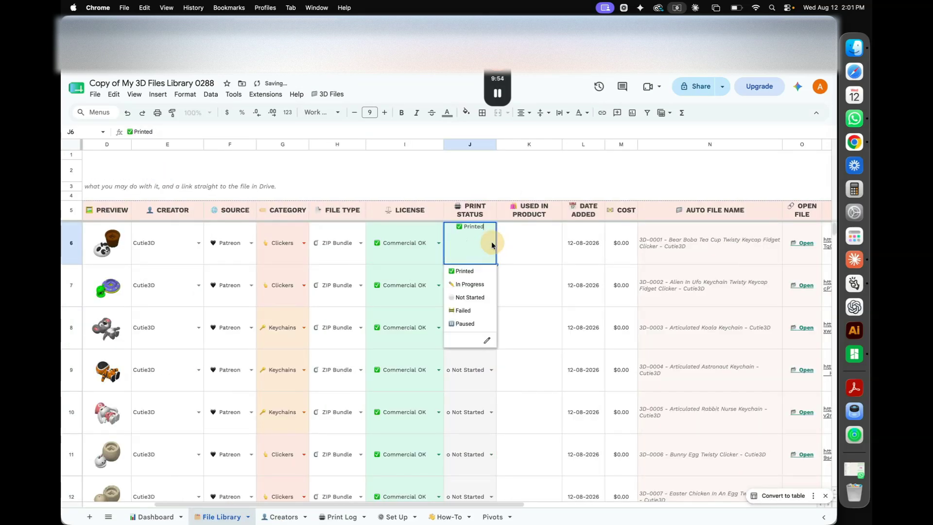
left_click(464, 309)
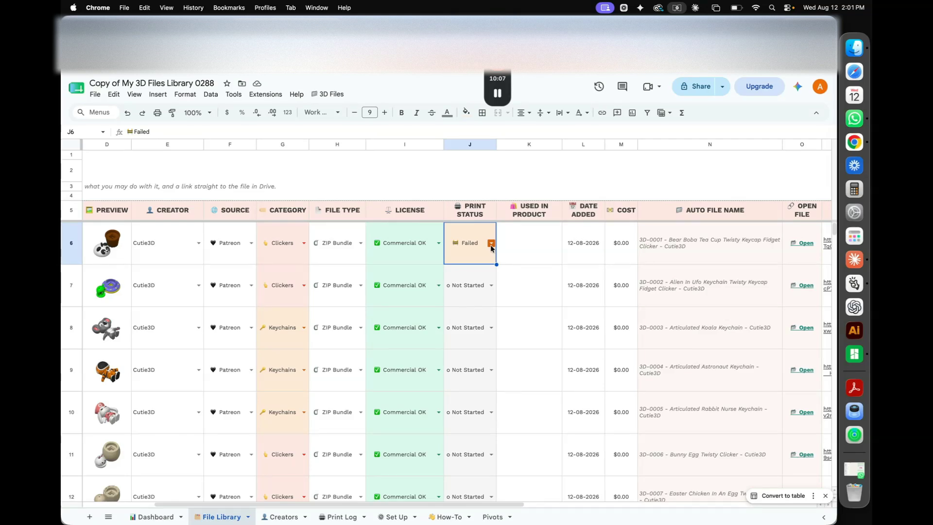
left_click(489, 246)
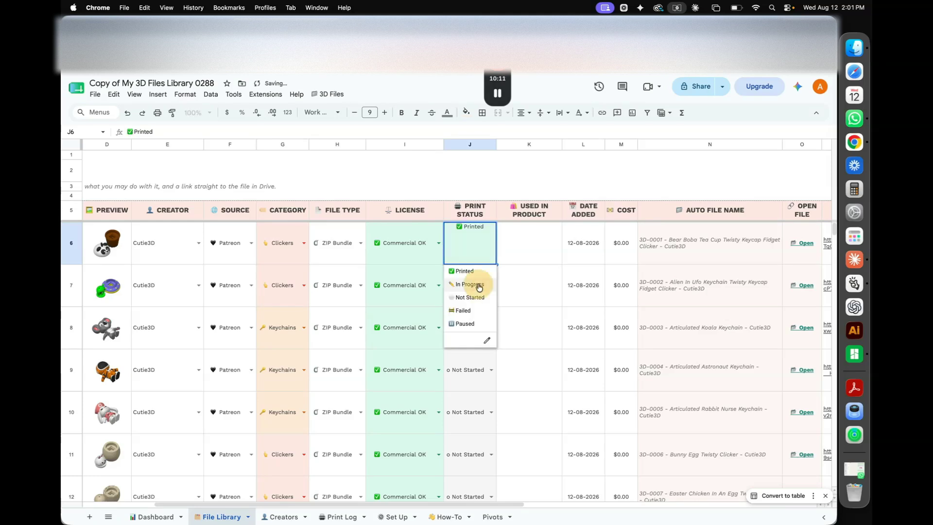
left_click(479, 298)
Step: Examine the Used In Product, Date Added, Cost, Auto File Name, Open File, File URL and Notes columns of the File Library
left_click(528, 246)
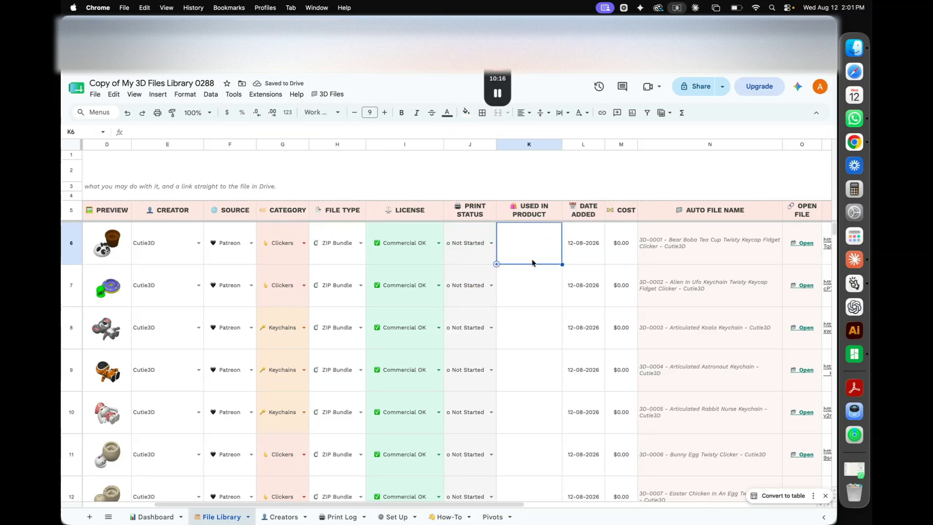
scroll(533, 263, "right", 3)
scroll(532, 263, "right", 1)
left_click(441, 243)
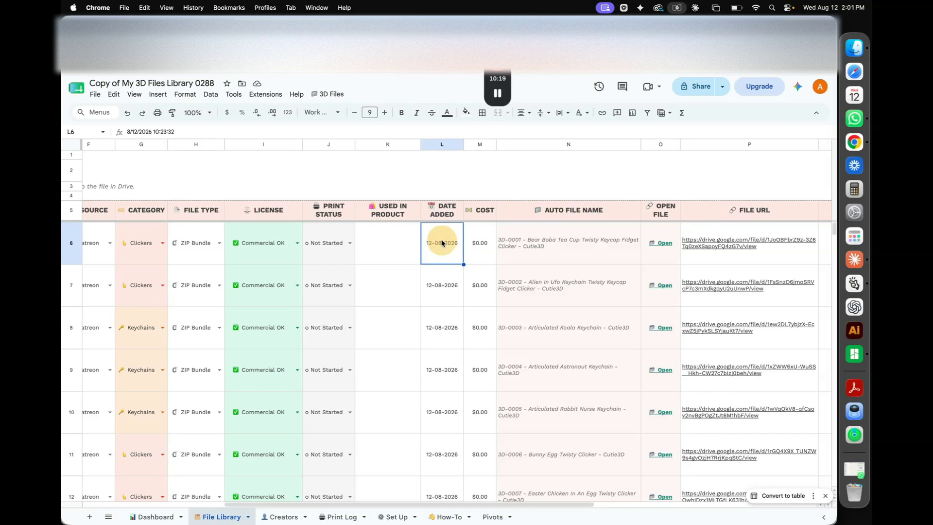
left_click(478, 254)
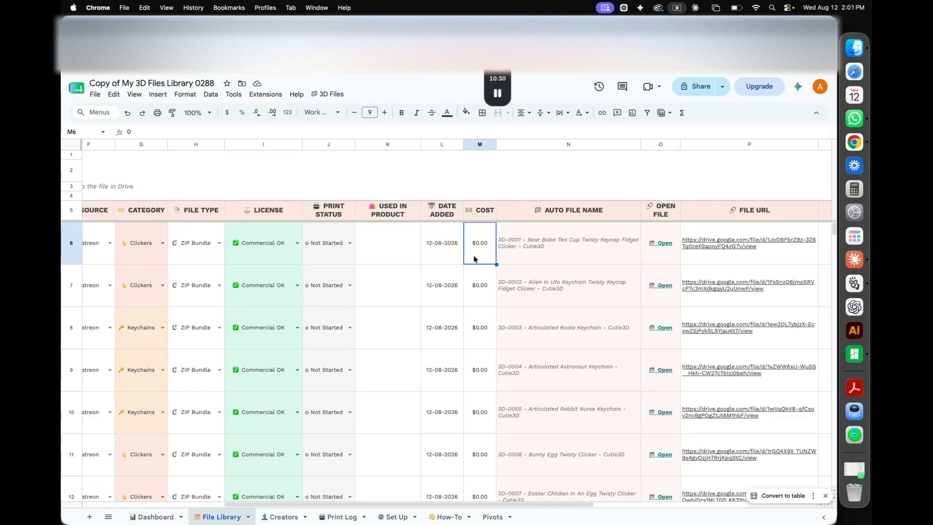
scroll(476, 306, "left", 8)
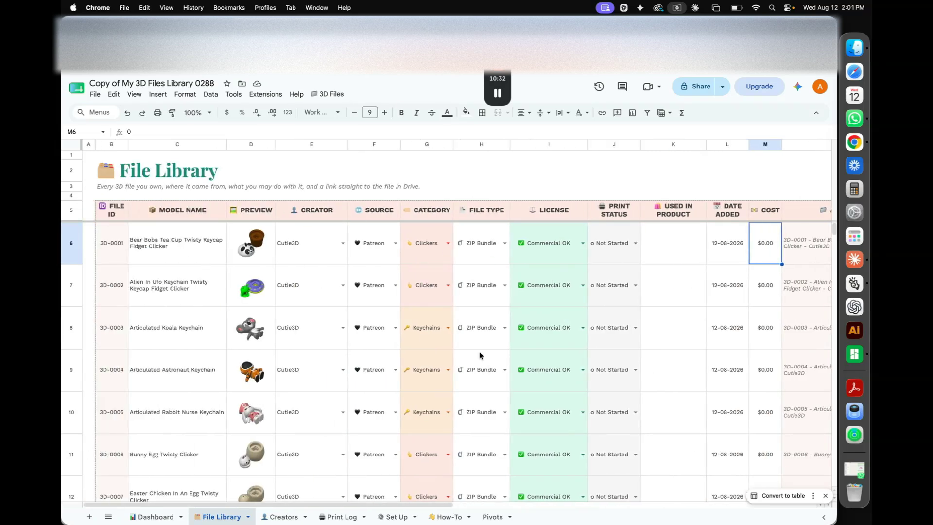
scroll(479, 352, "right", 8)
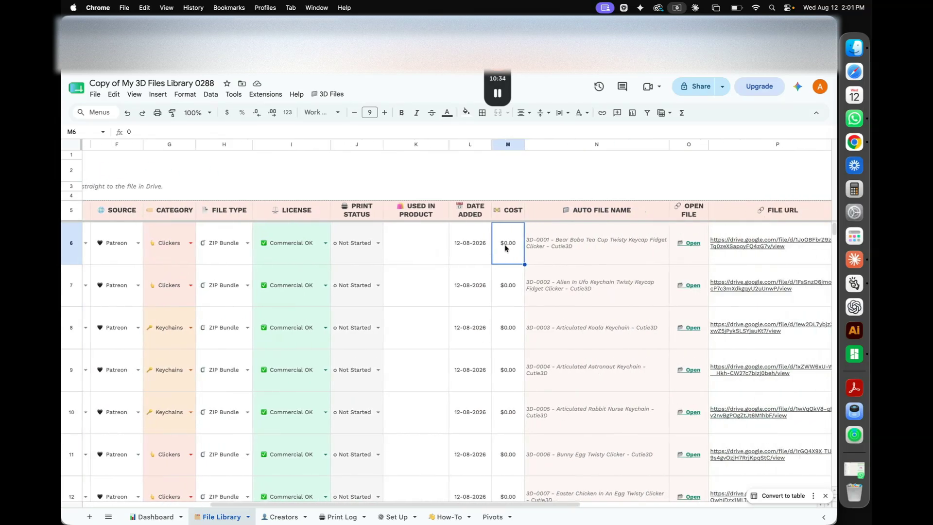
scroll(505, 248, "right", 3)
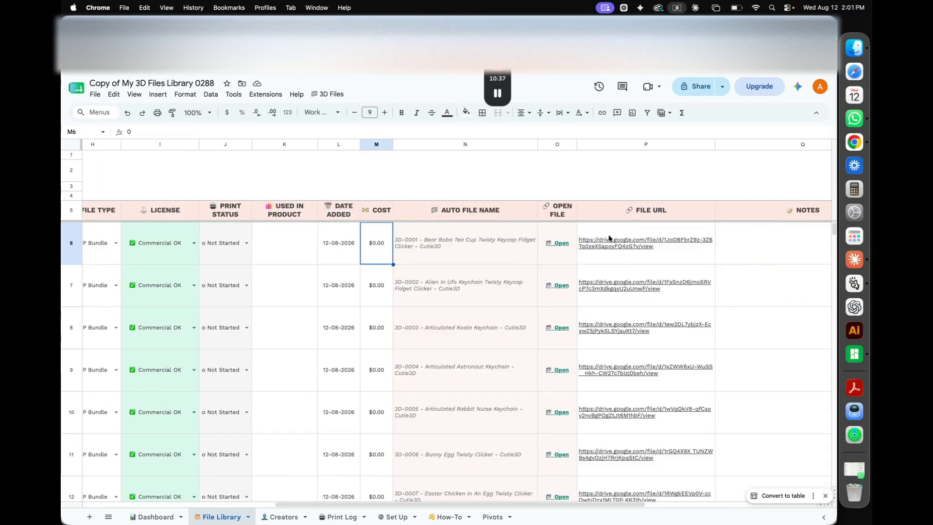
scroll(609, 238, "right", 4)
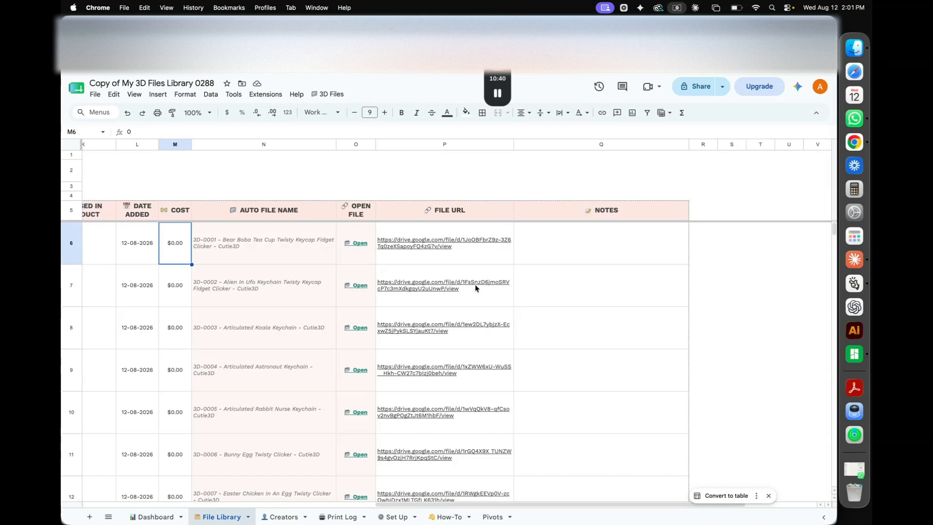
left_click(401, 216)
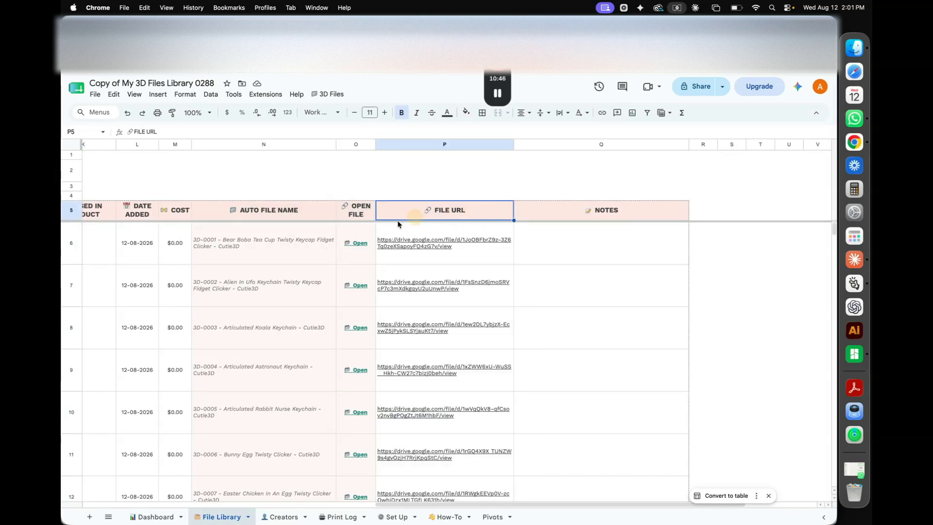
Step: Open the Add A File form and check the File Library down to its first empty rows
left_click(332, 94)
left_click(330, 108)
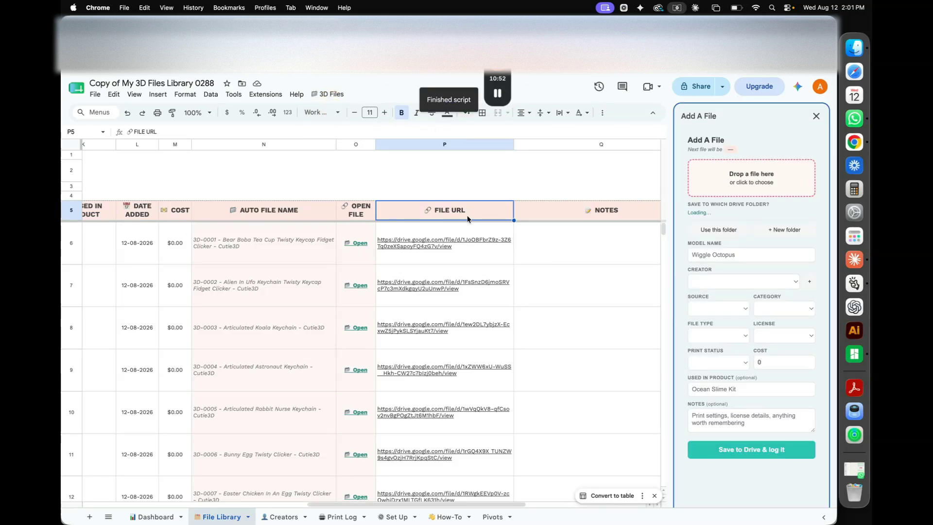
scroll(538, 221, "right", 2)
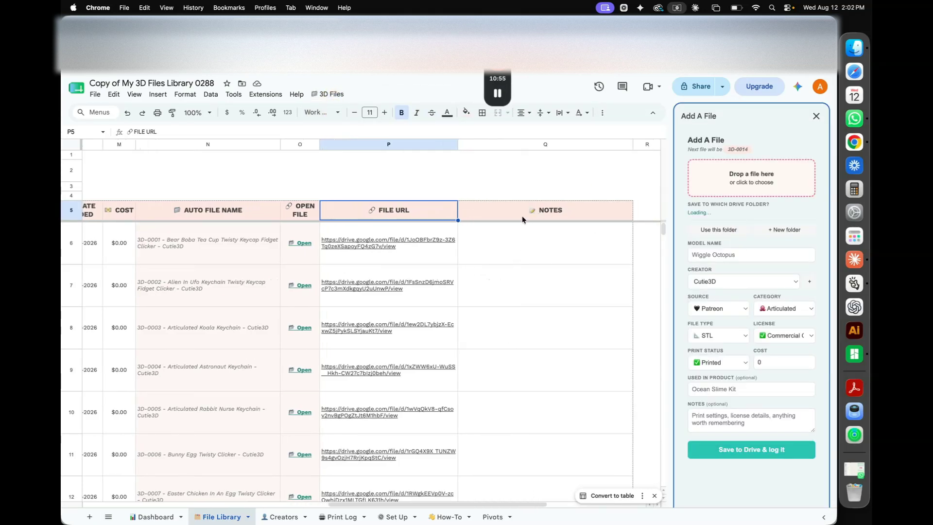
mouse_move(389, 370)
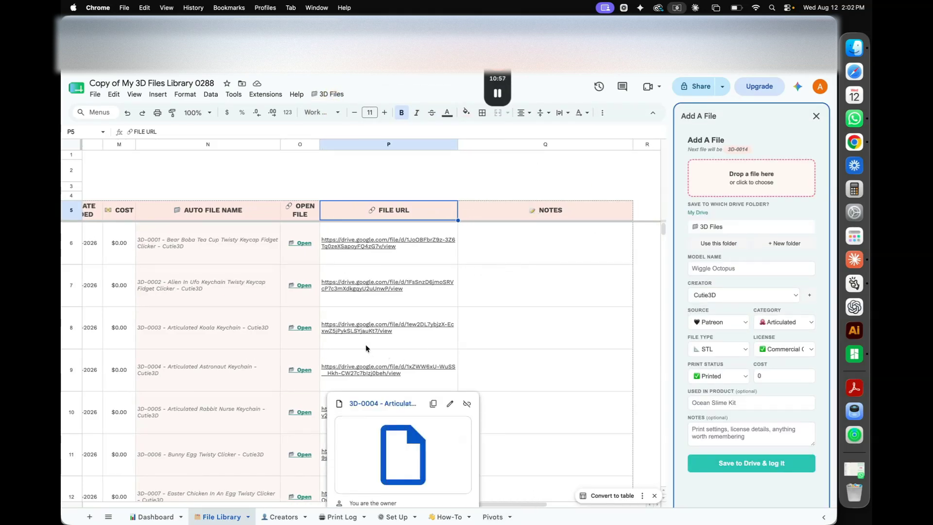
left_click(271, 215)
scroll(275, 356, "left", 12)
scroll(275, 356, "down", 5)
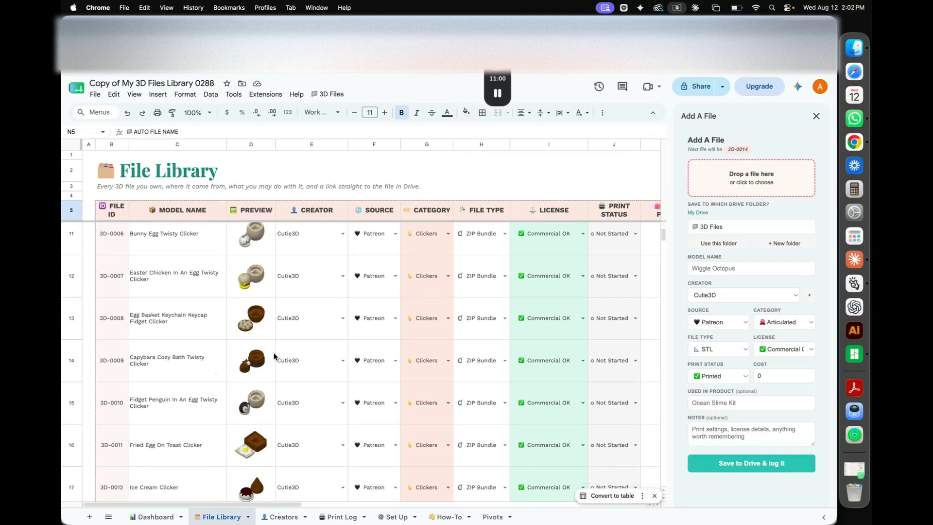
scroll(275, 356, "down", 6)
left_click(215, 326)
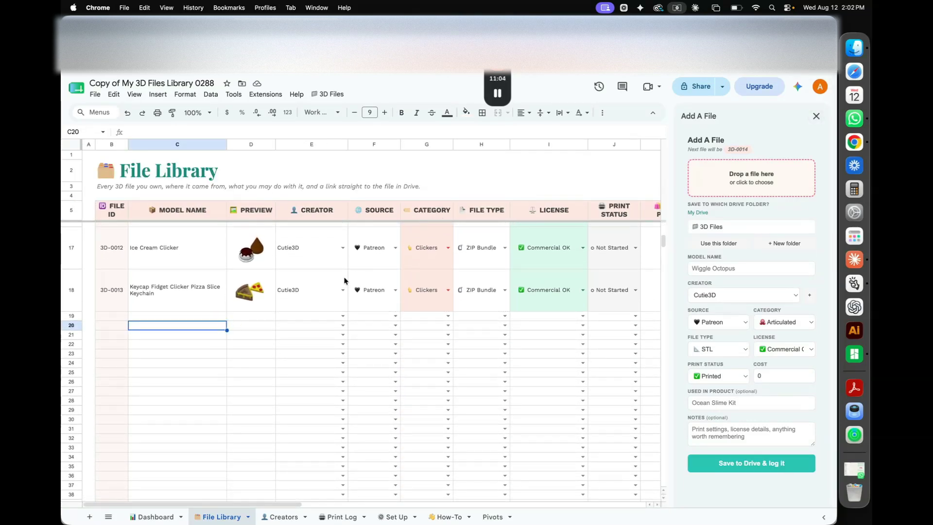
Step: Switch to Finder and add Cutie3D Keycap Fidget Clicker Steam Bao Bun Keychain.zip from Downloads to the Add A File form
left_click(854, 47)
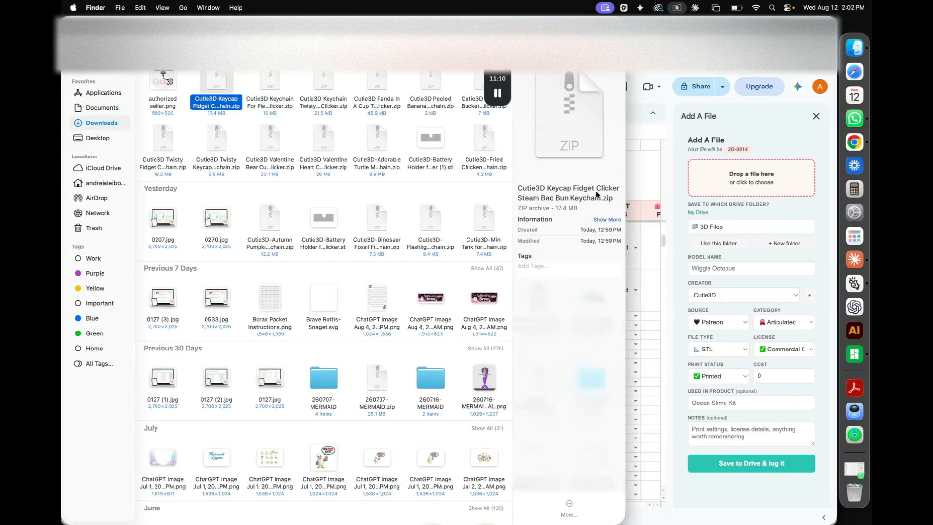
left_click(208, 84)
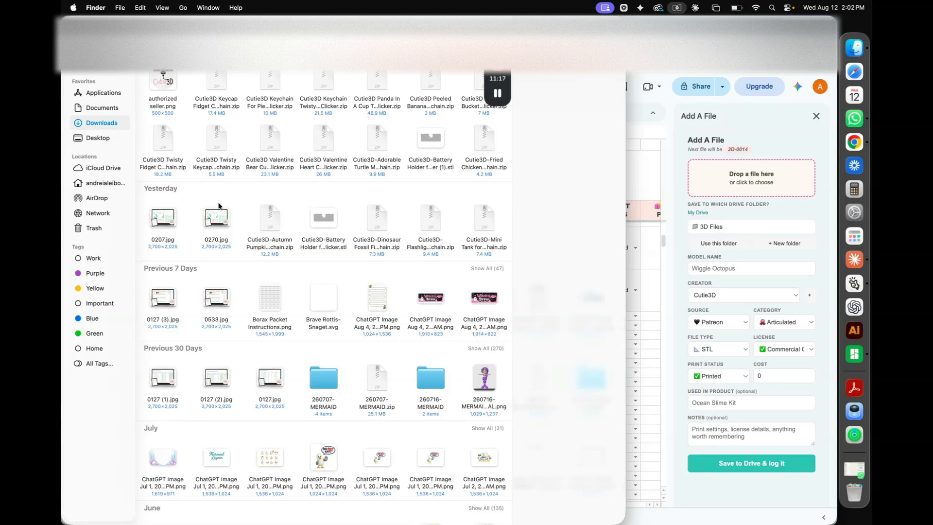
left_click(213, 78)
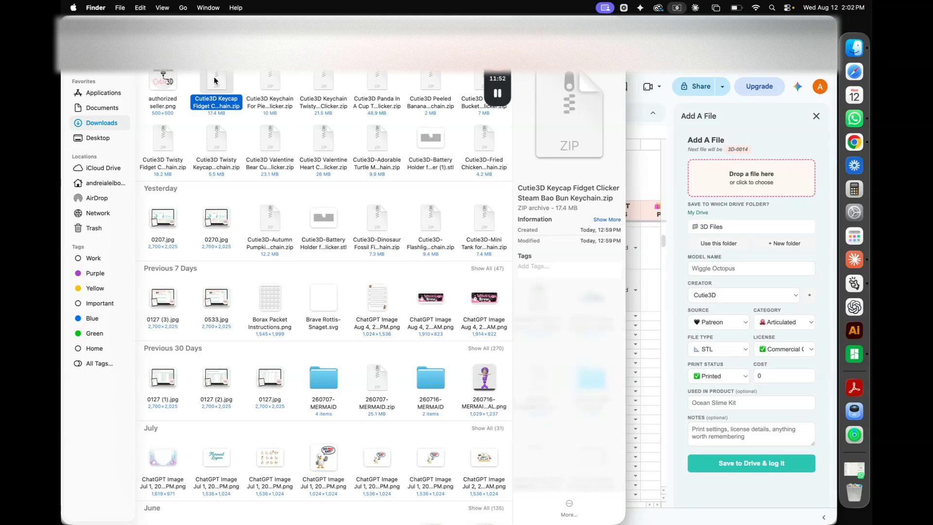
left_click_drag(214, 80, 735, 178)
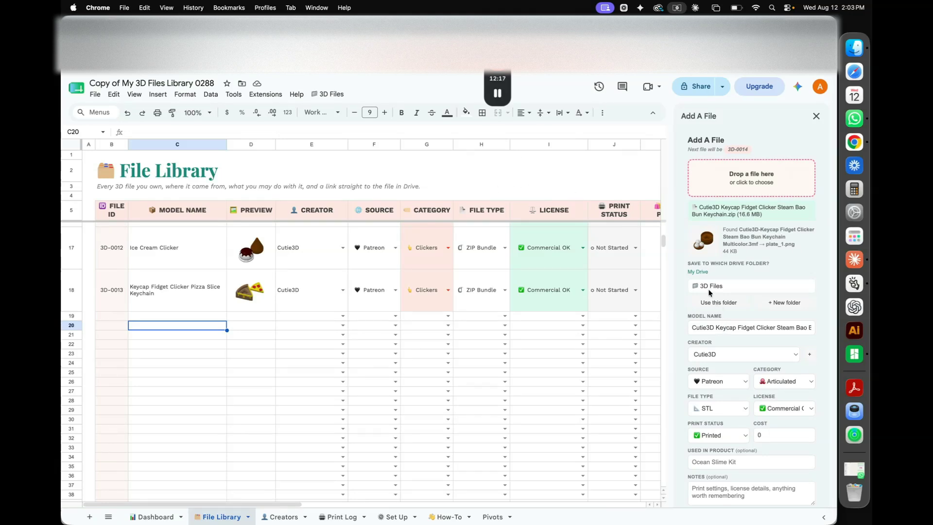
Step: Shorten the model name in the Add A File form to "Steam Bao Bun Clicker"
left_click(718, 328)
scroll(751, 330, "right", 1)
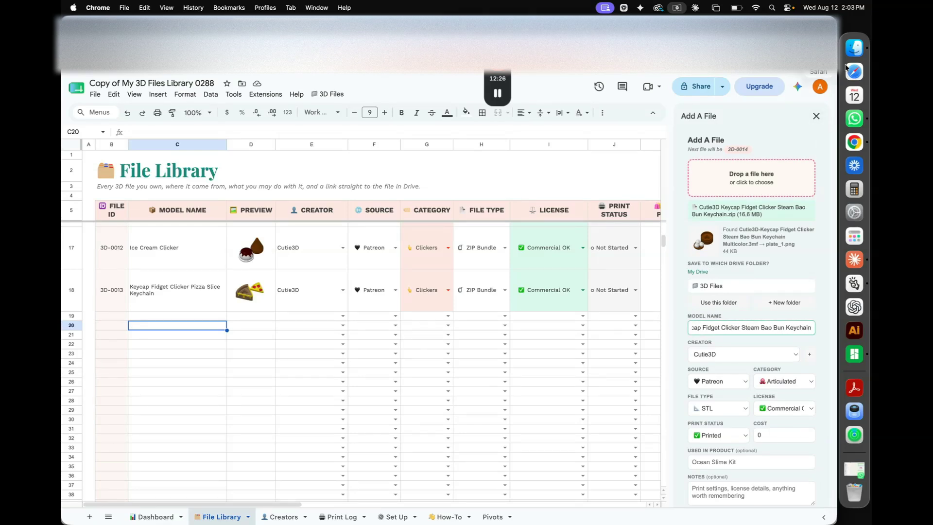
left_click(854, 48)
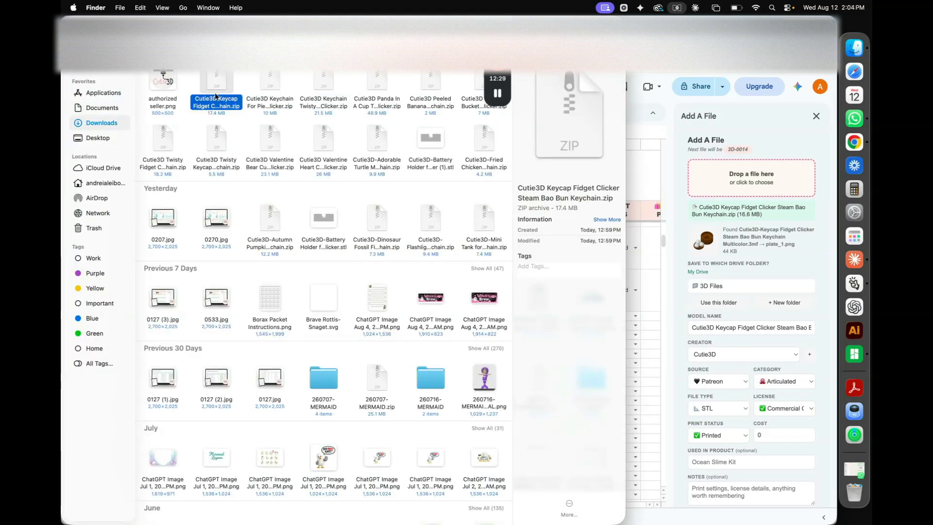
left_click(736, 327)
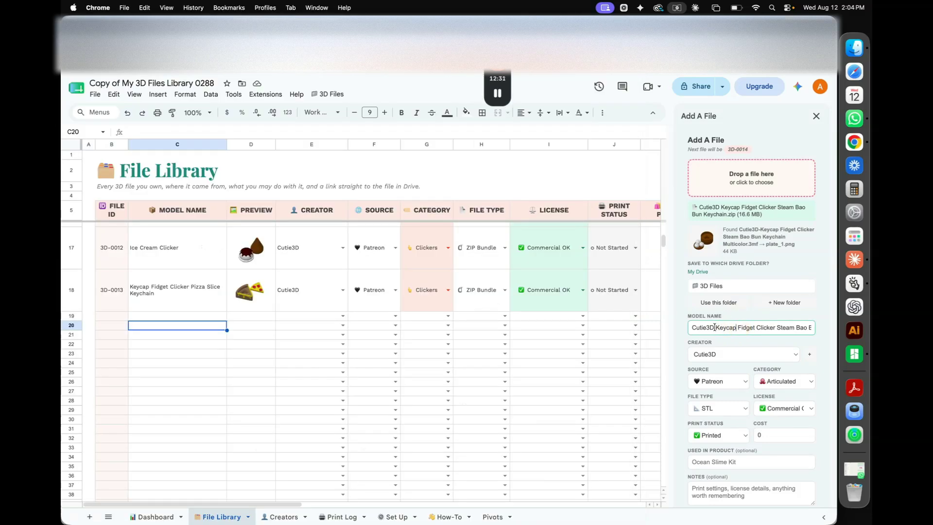
scroll(762, 328, "right", 1)
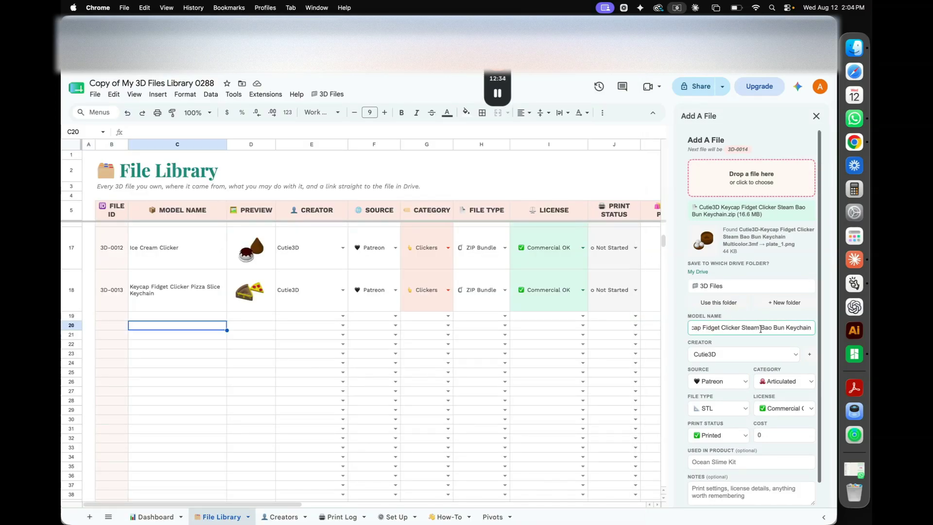
left_click_drag(760, 329, 690, 329)
key("BackSpace")
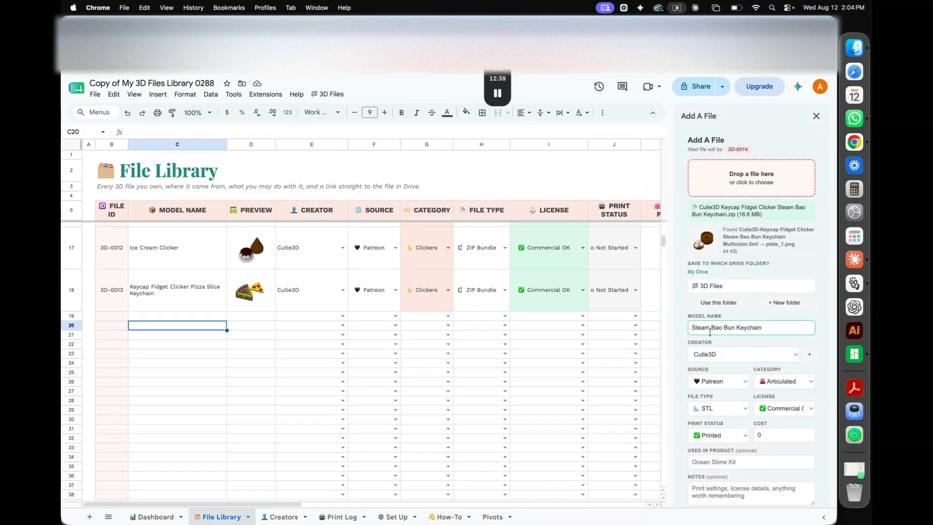
double_click(739, 327)
type("Clicker")
Step: Set the new file's category to Clickers, keeping Cutie3D as creator and Patreon as source
left_click(782, 381)
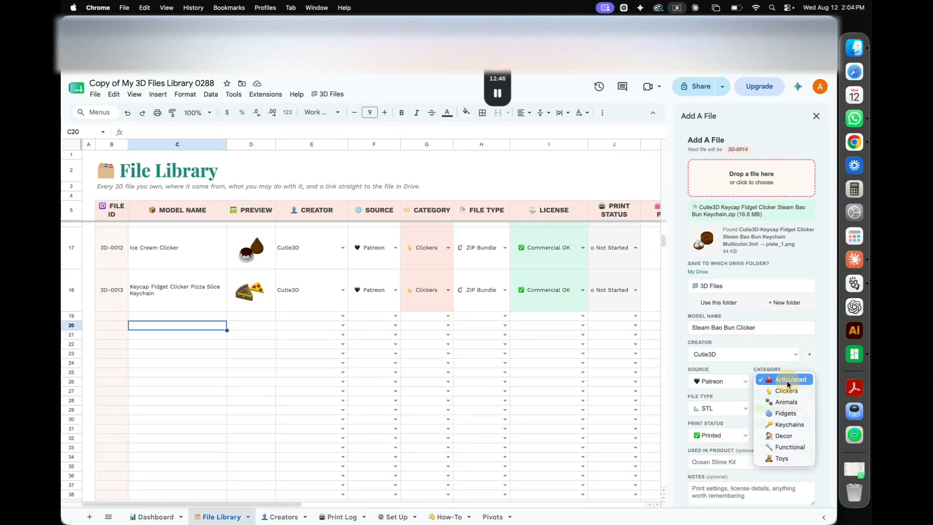
left_click(784, 392)
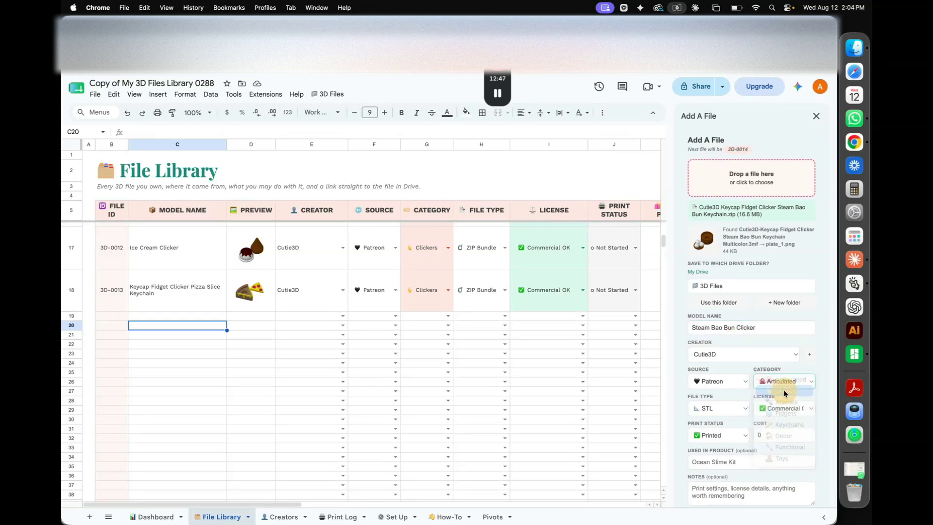
left_click(718, 354)
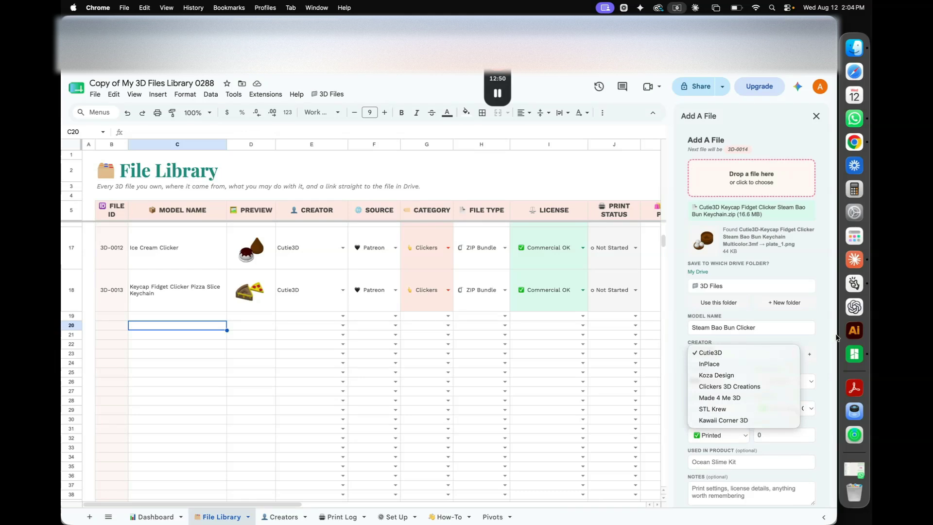
left_click(822, 340)
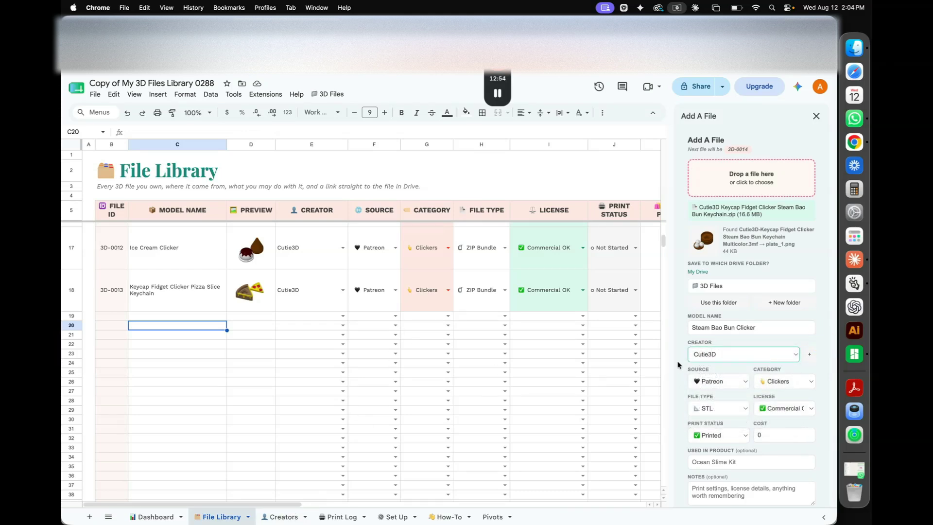
left_click(738, 381)
left_click(767, 358)
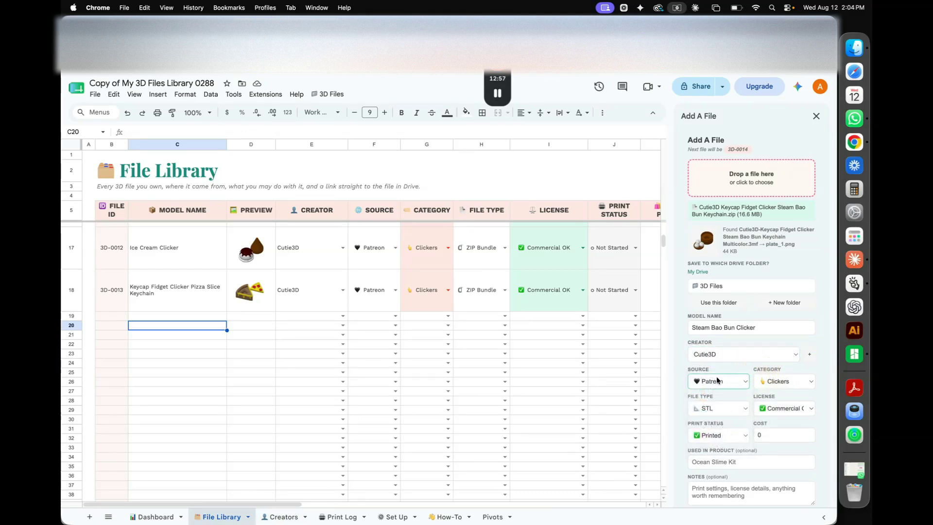
Step: Set the new file's type to ZIP Bundle and keep its license as Commercial OK
left_click(785, 381)
left_click(718, 409)
left_click(717, 409)
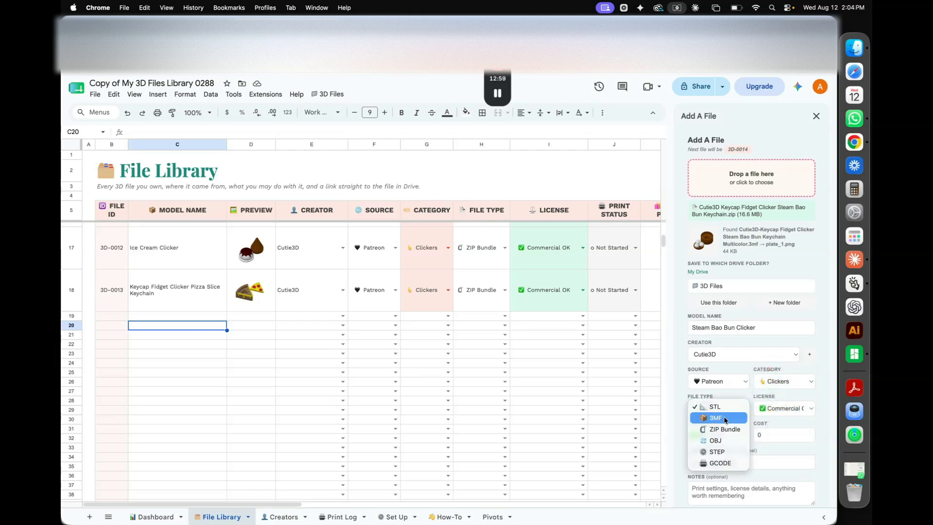
left_click(713, 430)
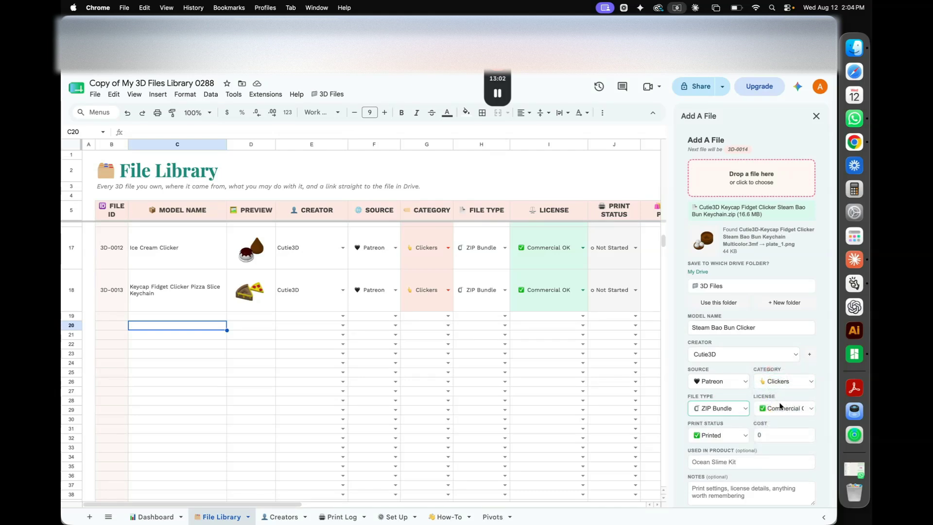
left_click(779, 407)
left_click(780, 409)
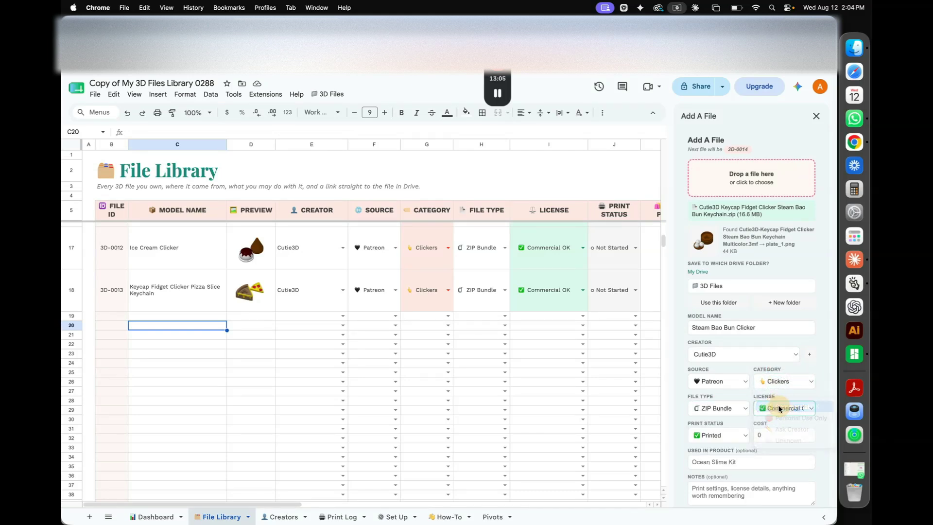
Step: Set the new file's print status to Not Started, then save Steam Bao Bun Clicker to Drive and log it
left_click(709, 436)
left_click(712, 426)
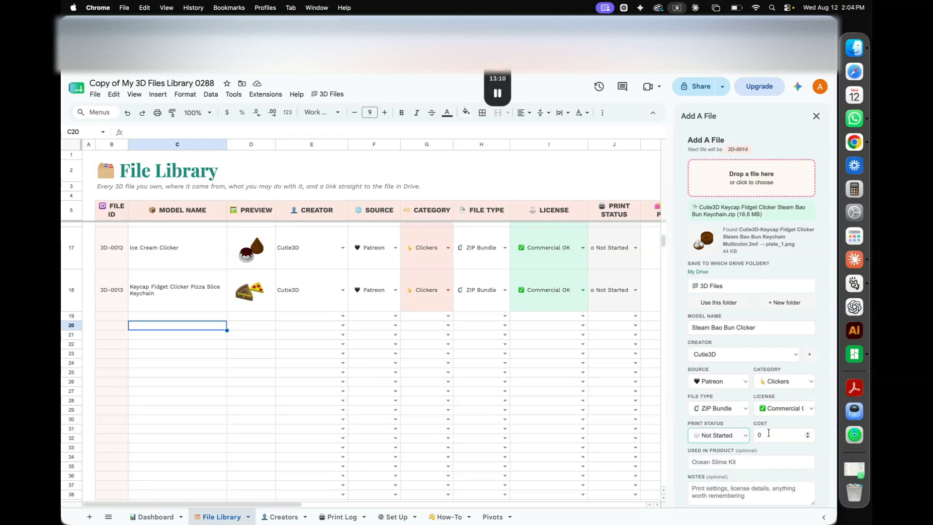
scroll(726, 468, "down", 2)
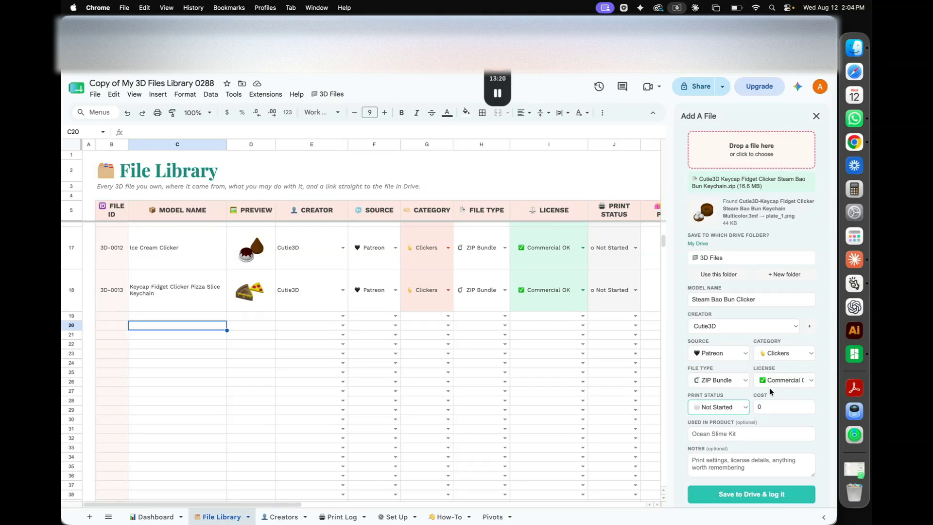
left_click(538, 242)
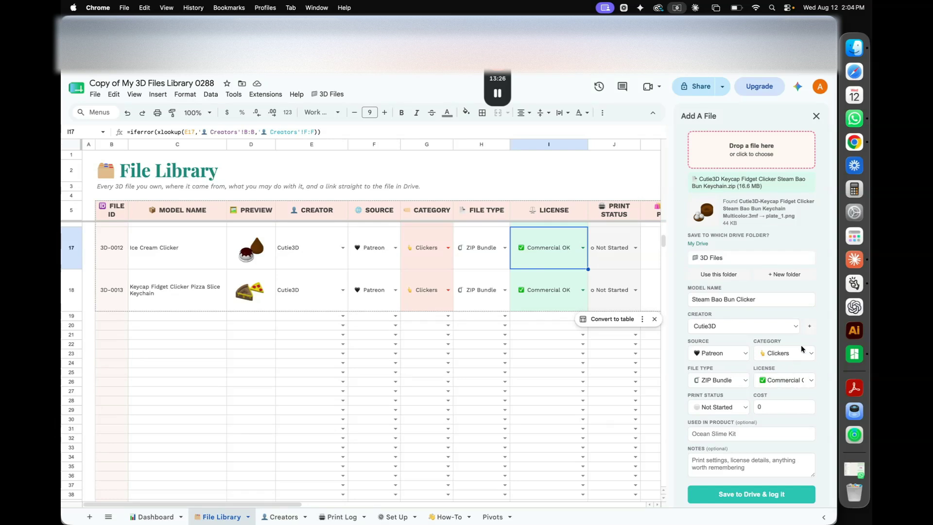
left_click(752, 494)
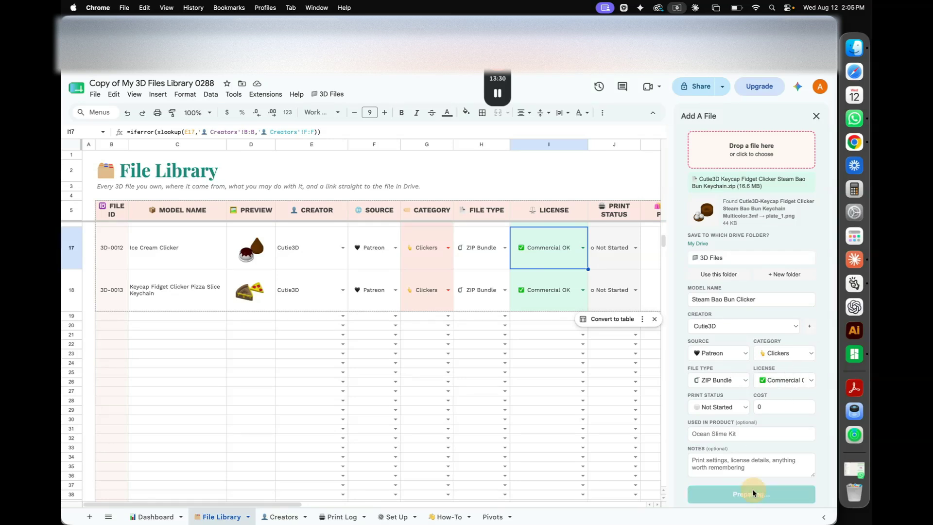
scroll(368, 407, "up", 1)
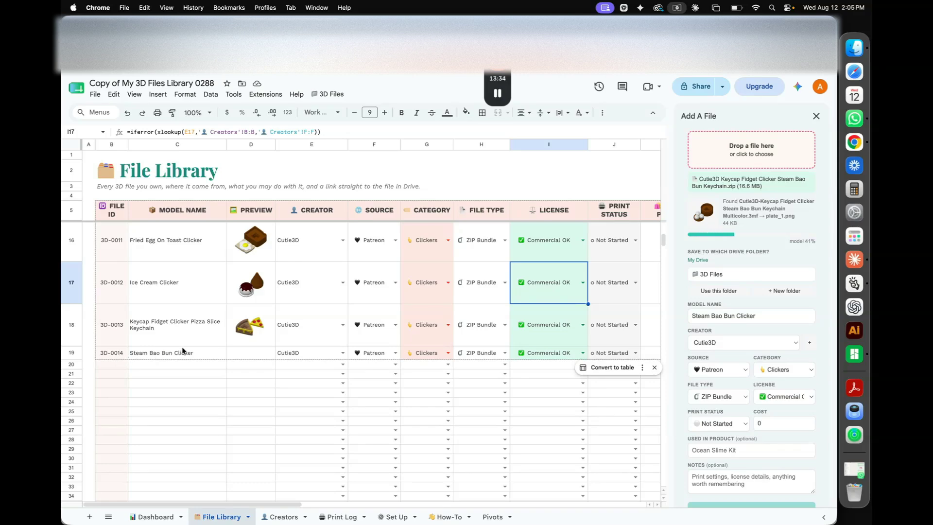
Step: Open the saved Steam Bao Bun Clicker zip from its Open File link in row 19 and view its folder contents
scroll(486, 369, "right", 10)
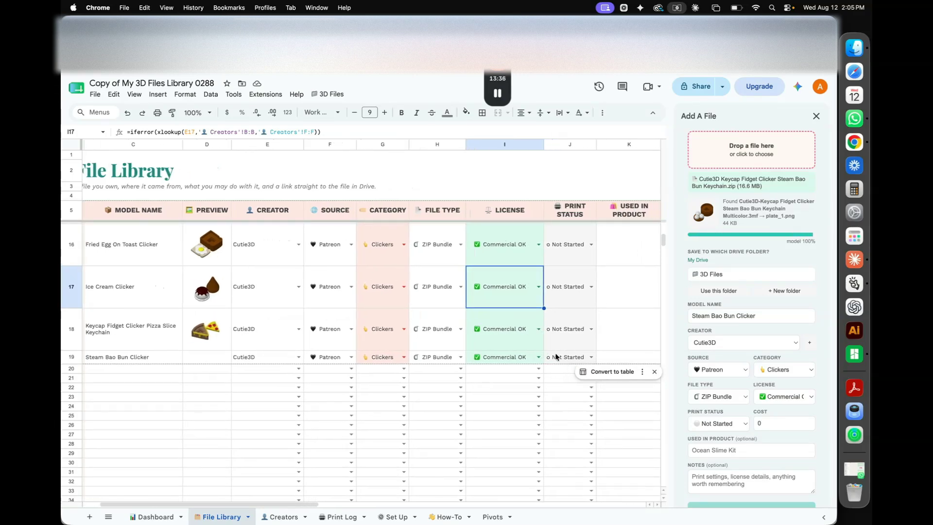
scroll(409, 368, "right", 3)
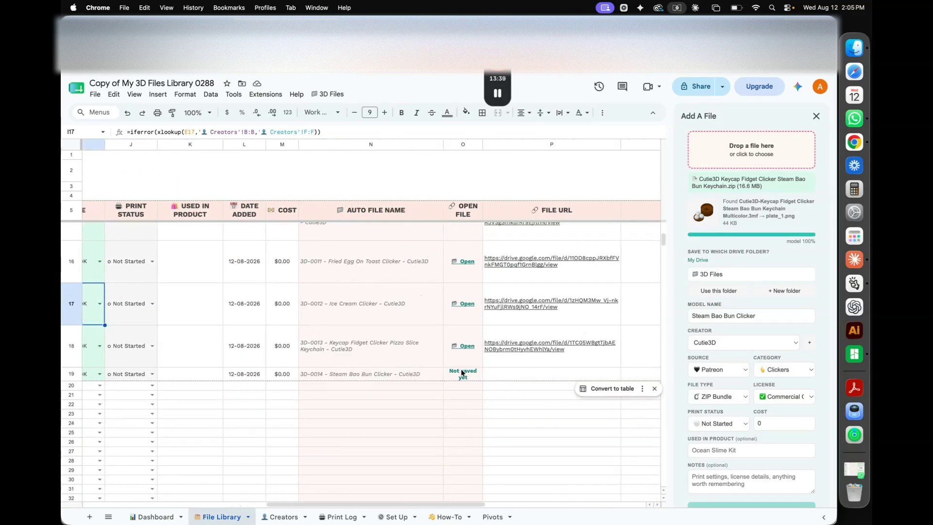
mouse_move(465, 380)
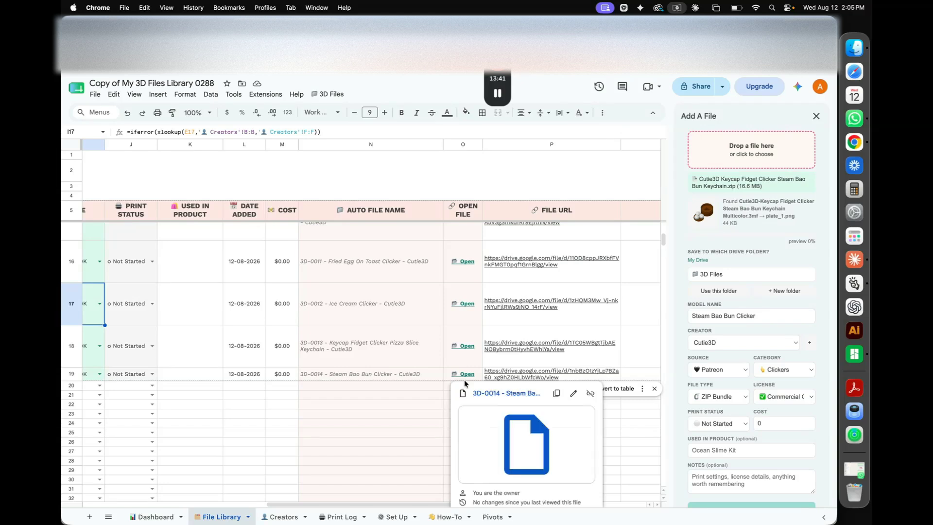
left_click(460, 376)
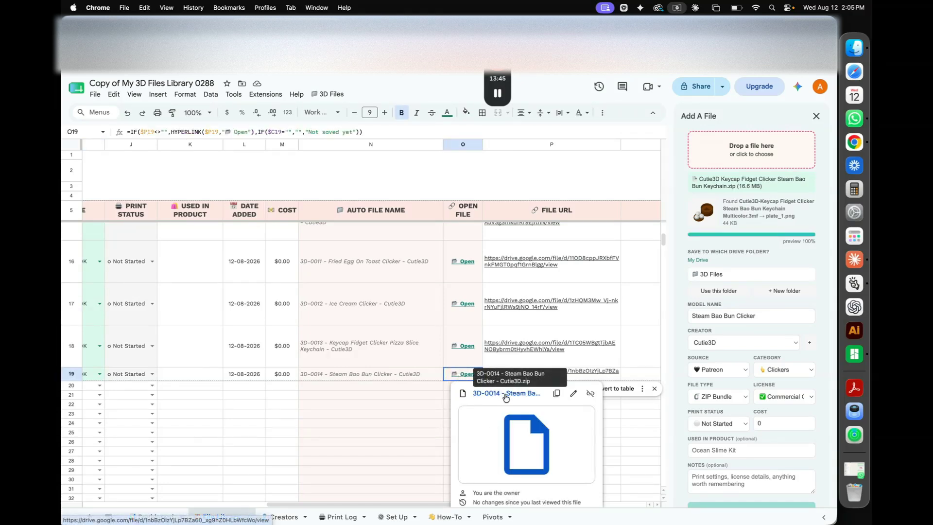
left_click(505, 397)
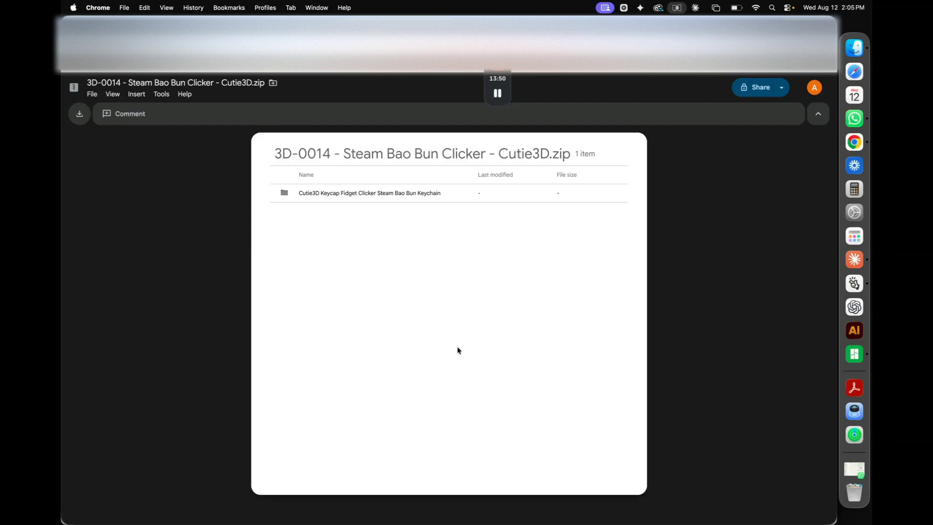
left_click(313, 199)
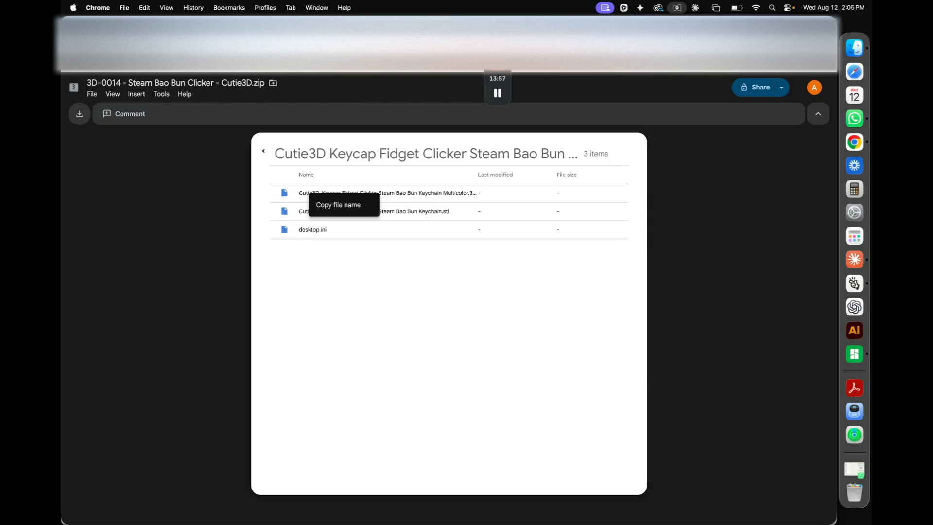
Step: Return to the File Library sheet and check the Steam Bao Bun Clicker row with its preview image
left_click(273, 25)
left_click(430, 430)
scroll(345, 429, "left", 10)
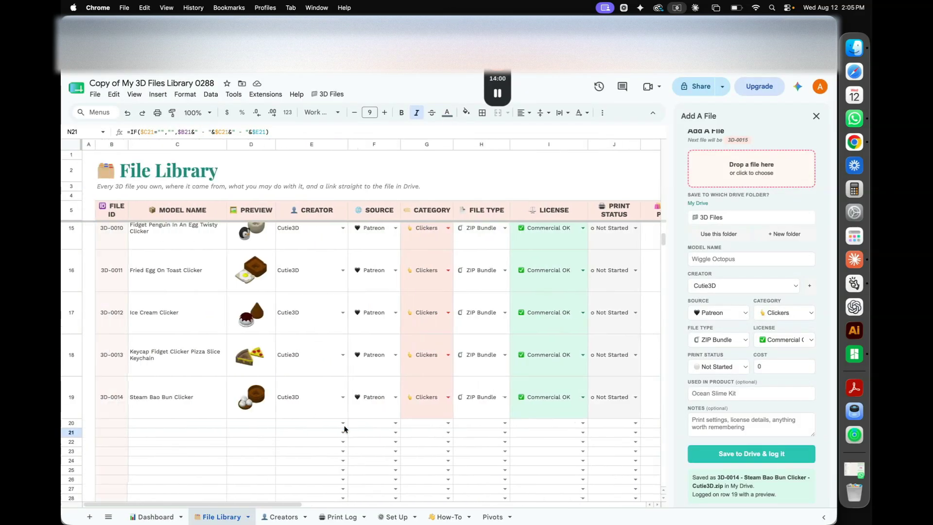
scroll(345, 428, "down", 1)
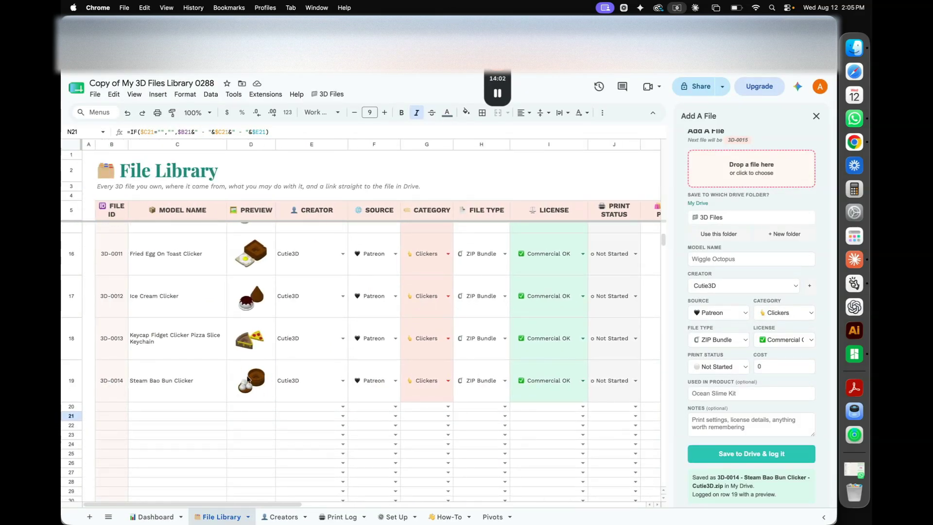
left_click(239, 407)
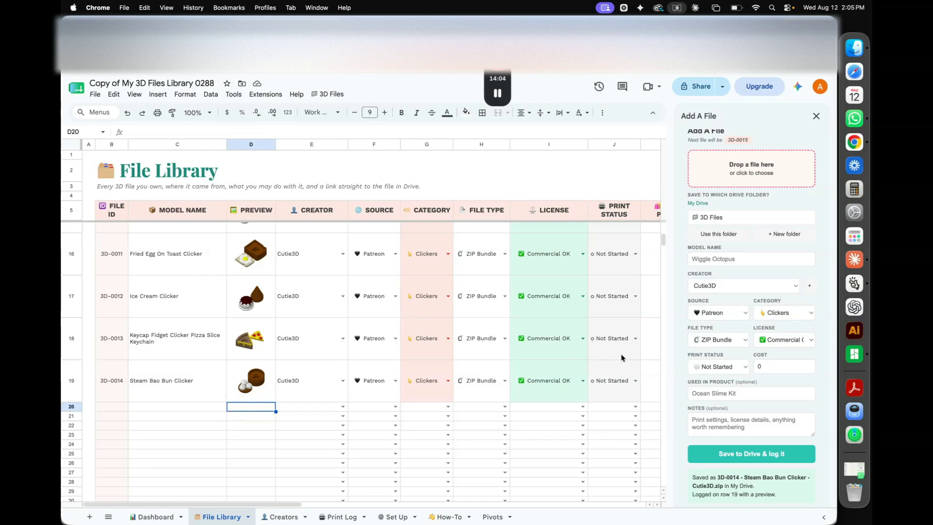
Step: In Finder, trash the logged Steam Bao Bun zip and add Cutie3D Keychain For Pie Lovers Twisty Keycap Fidget Clicker.zip to the Add A File form
left_click(857, 55)
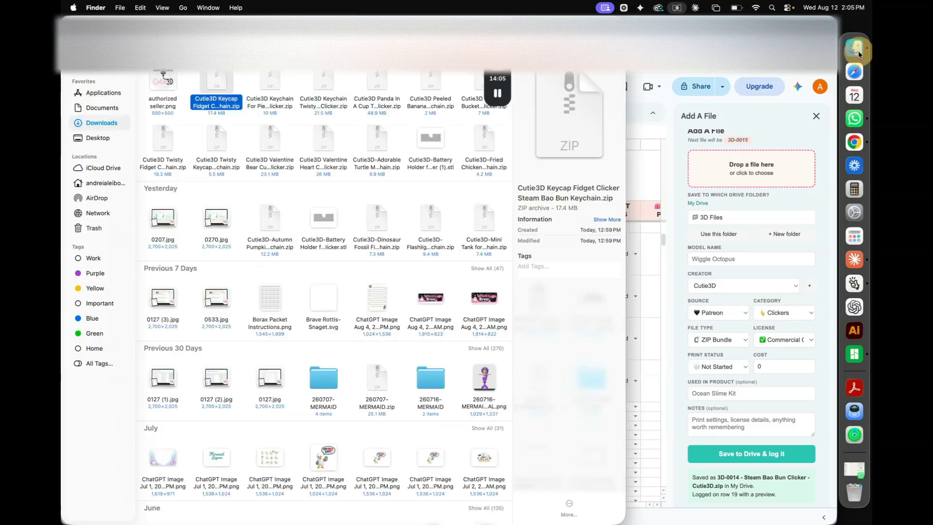
right_click(228, 83)
left_click(246, 115)
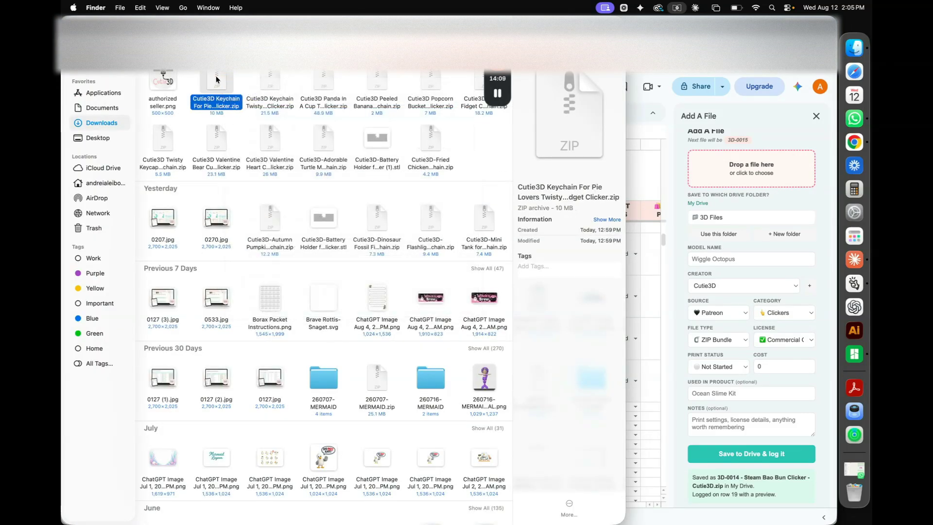
left_click_drag(222, 84, 751, 169)
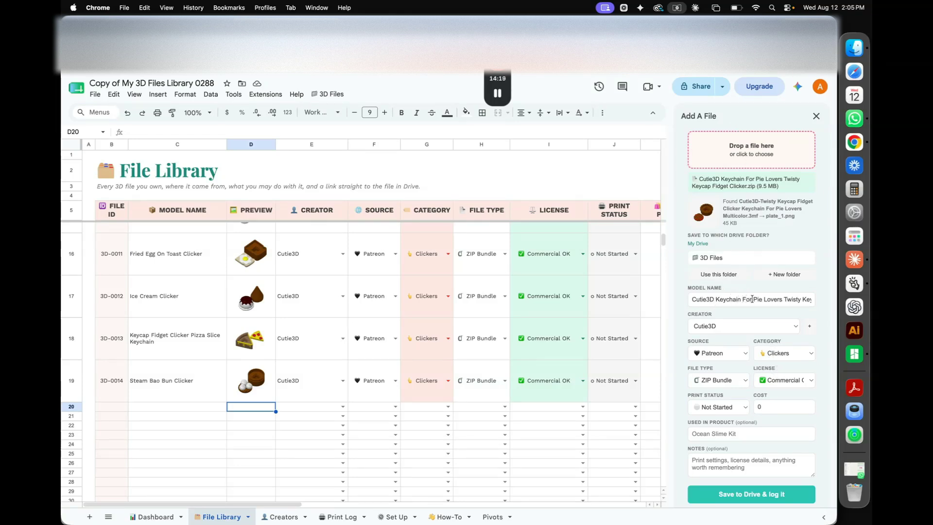
Step: Shorten the model name to "Pie Clicker" and save the file to Drive and the log
left_click_drag(752, 299, 782, 298)
key("BackSpace")
key("BackSpace")
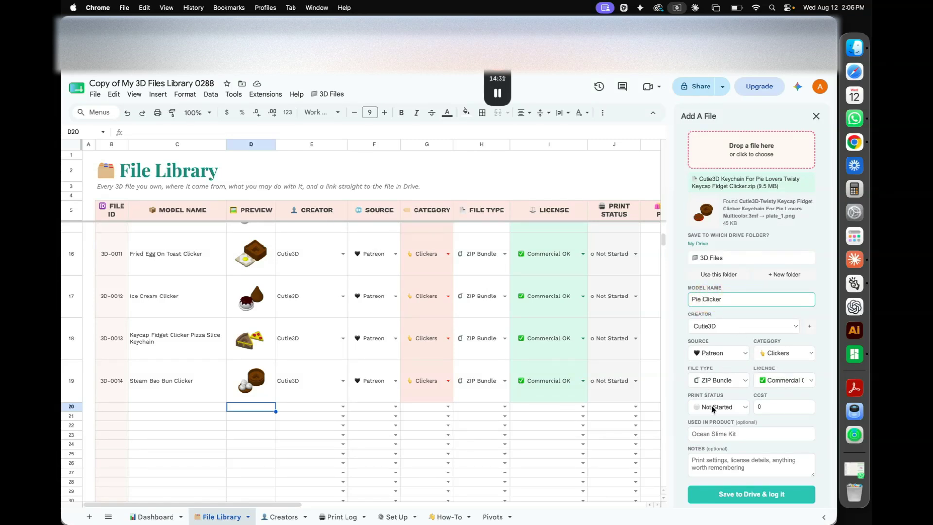
scroll(719, 409, "down", 2)
left_click(737, 457)
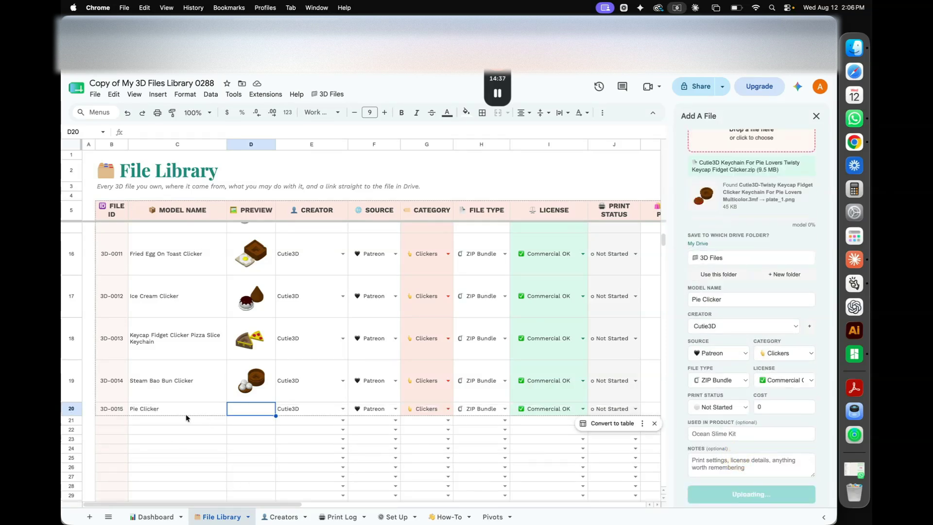
scroll(745, 284, "up", 2)
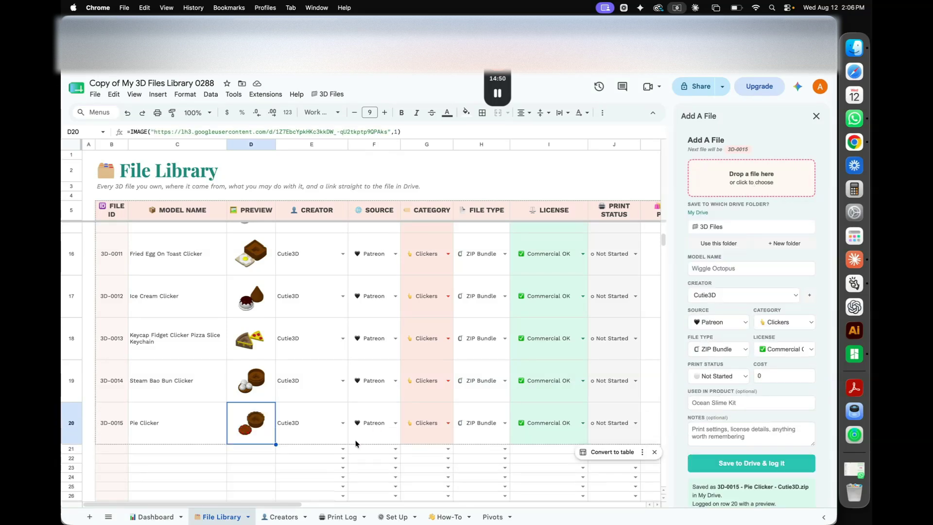
Step: Switch to Finder and add Cutie3D Keychain Twisty Coffee Cup Fidget Clicker.zip from Downloads to the Add A File form
scroll(222, 444, "down", 2)
left_click(854, 48)
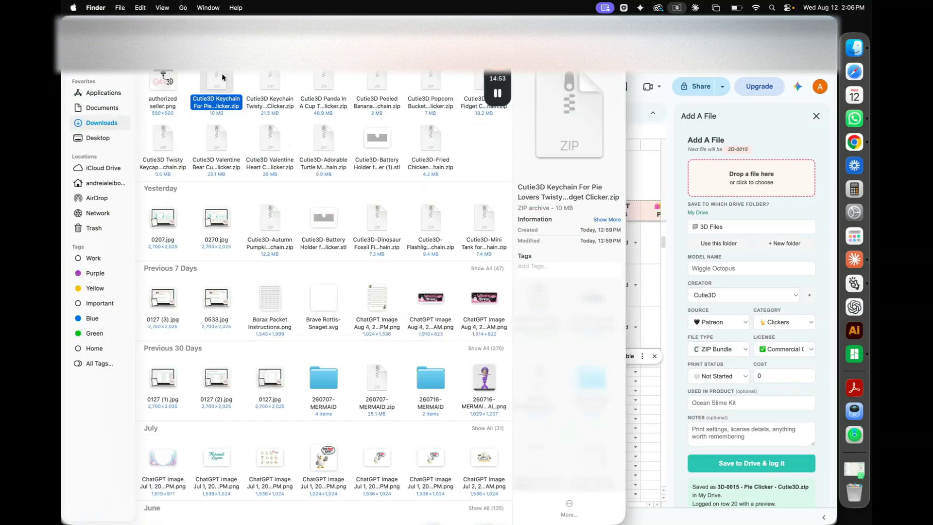
left_click_drag(265, 83, 743, 189)
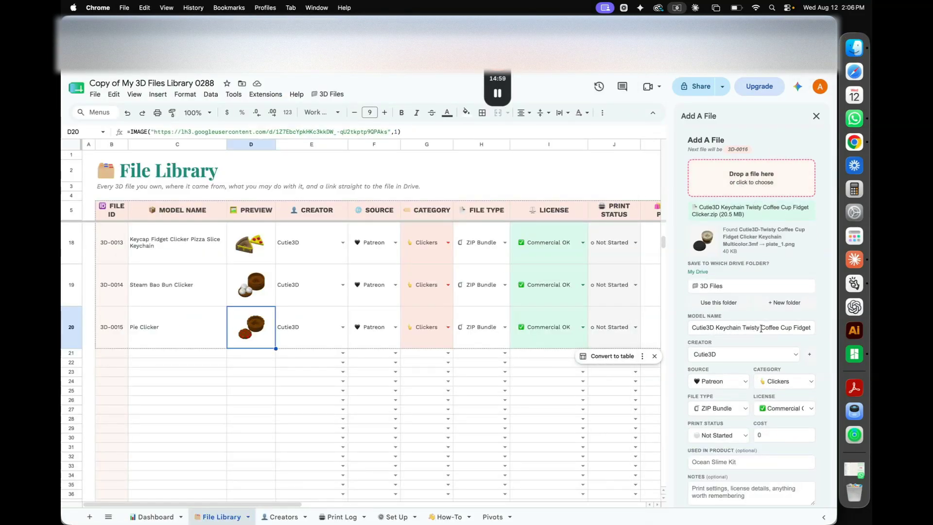
Step: Shorten the model name to "Coffee Cup Clicker" and save the file to Drive and the log
left_click_drag(761, 328, 638, 329)
key("BackSpace")
double_click(738, 328)
key("BackSpace")
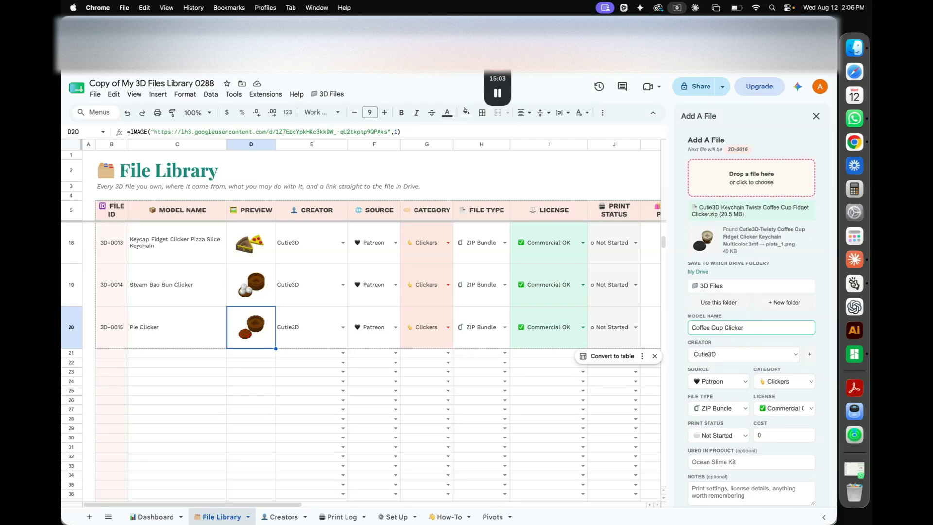
scroll(768, 407, "down", 3)
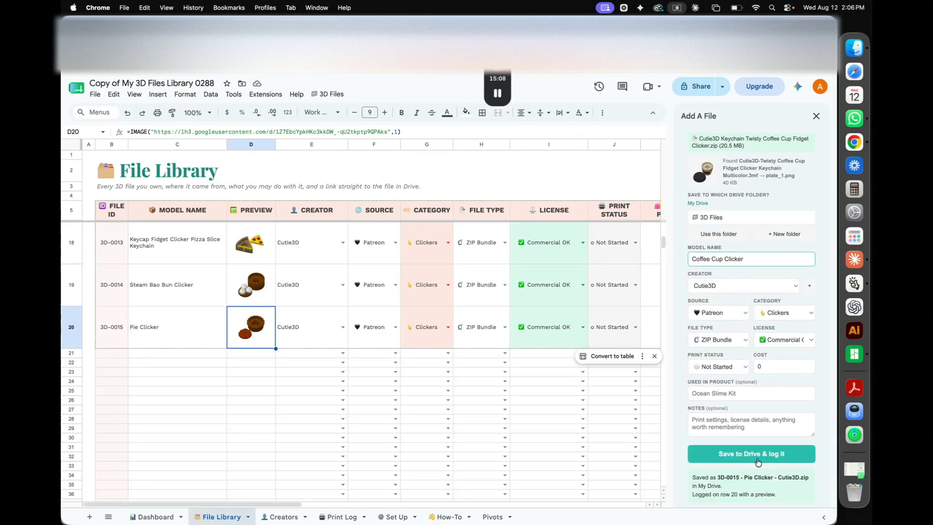
left_click(749, 453)
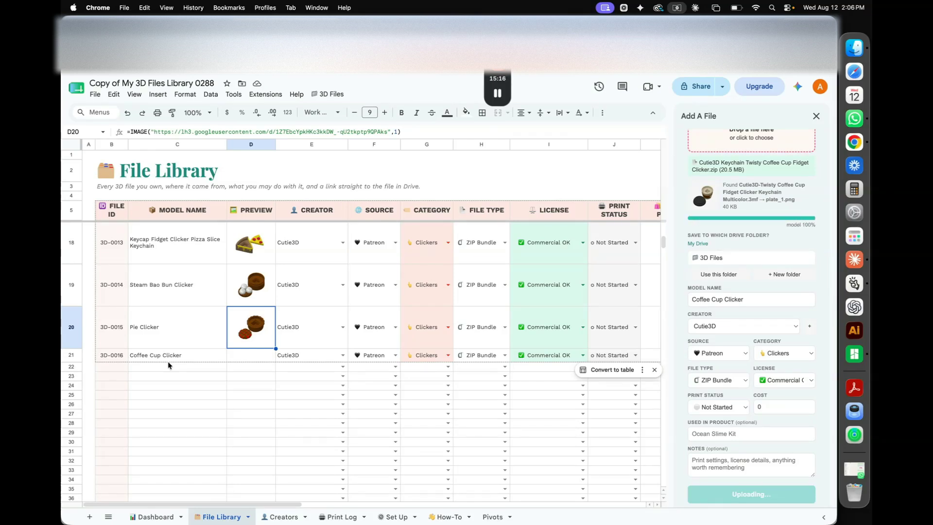
Step: Examine the Coffee Cup Clicker row across all its columns and review the clicker entries logged above it
scroll(369, 331, "right", 10)
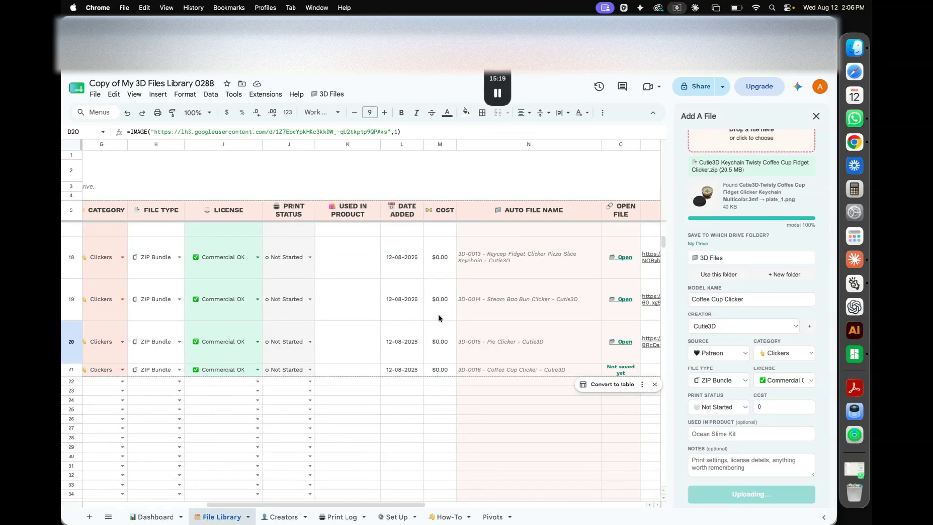
scroll(566, 305, "right", 5)
scroll(519, 329, "left", 15)
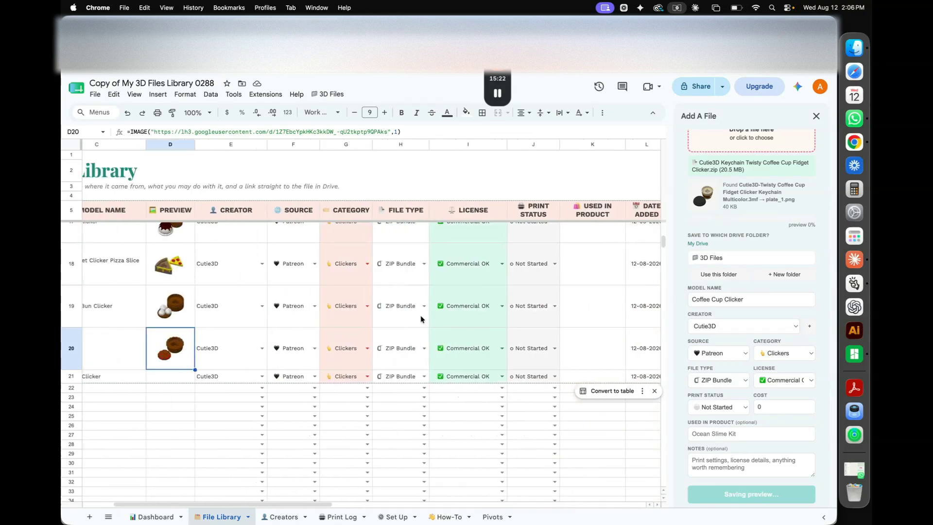
scroll(396, 326, "down", 3)
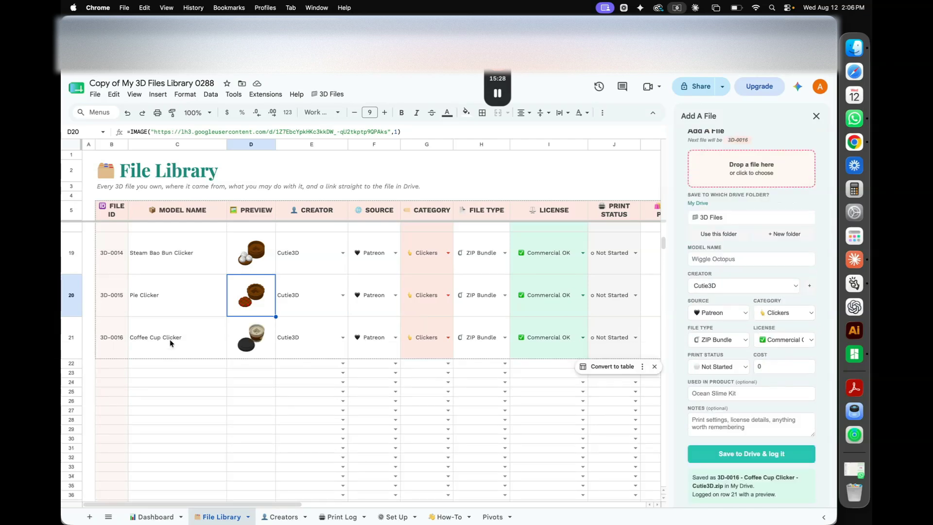
left_click(180, 381)
scroll(180, 381, "up", 5)
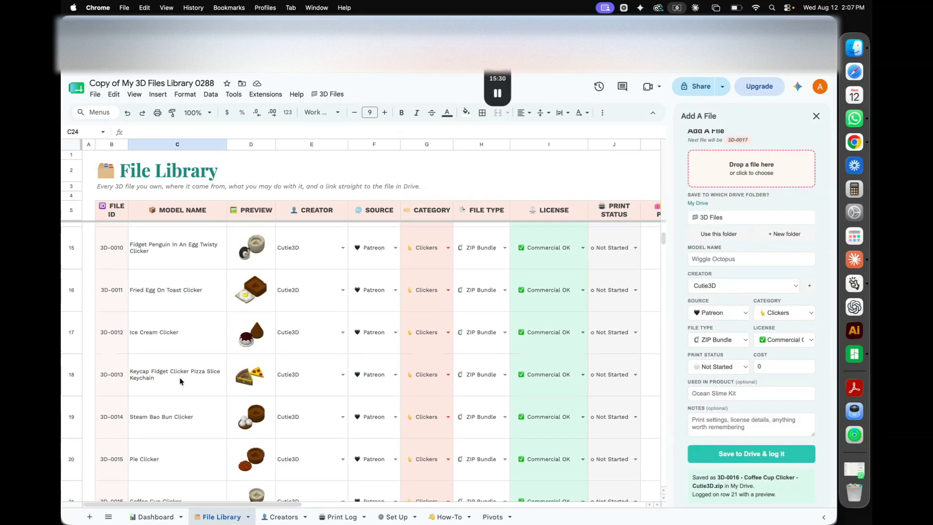
scroll(180, 381, "up", 5)
scroll(180, 381, "down", 5)
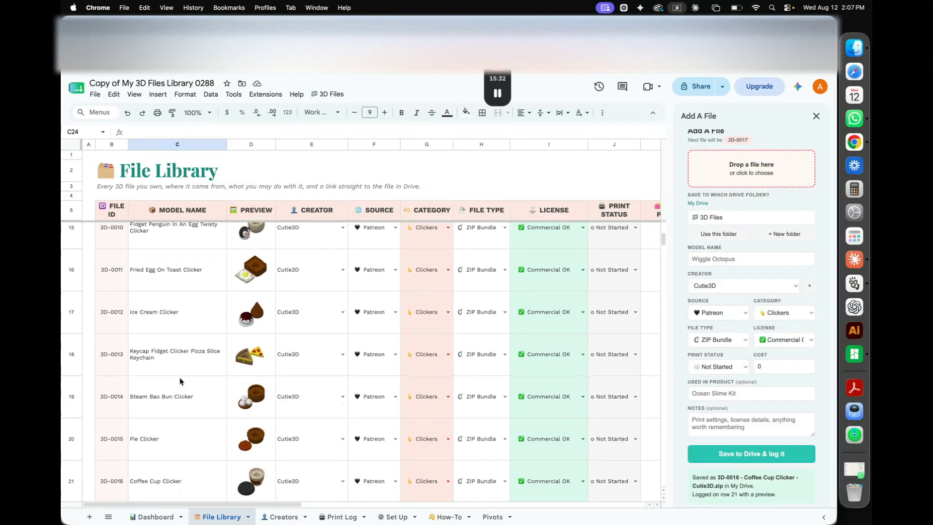
scroll(180, 381, "down", 4)
scroll(180, 381, "up", 2)
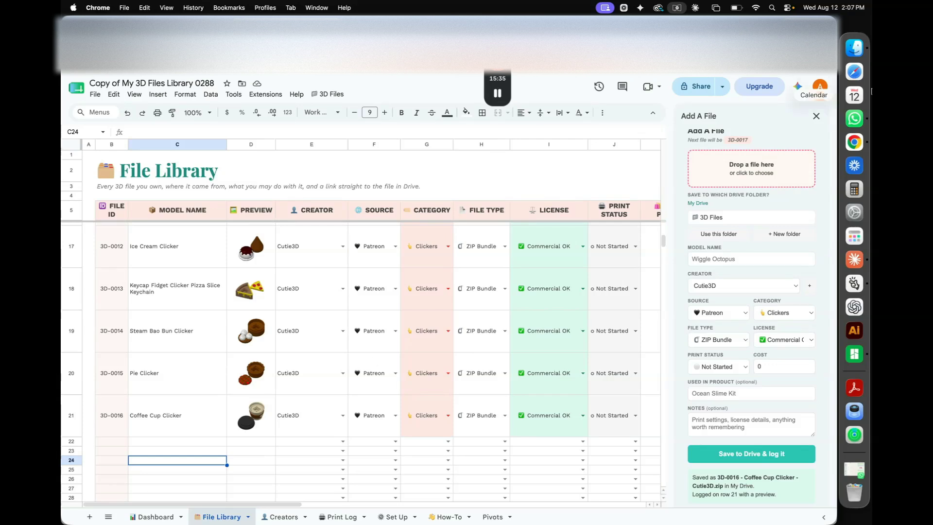
Step: Close the Add A File form and view Cutie3D's profile link preview on the Creators sheet
left_click(817, 115)
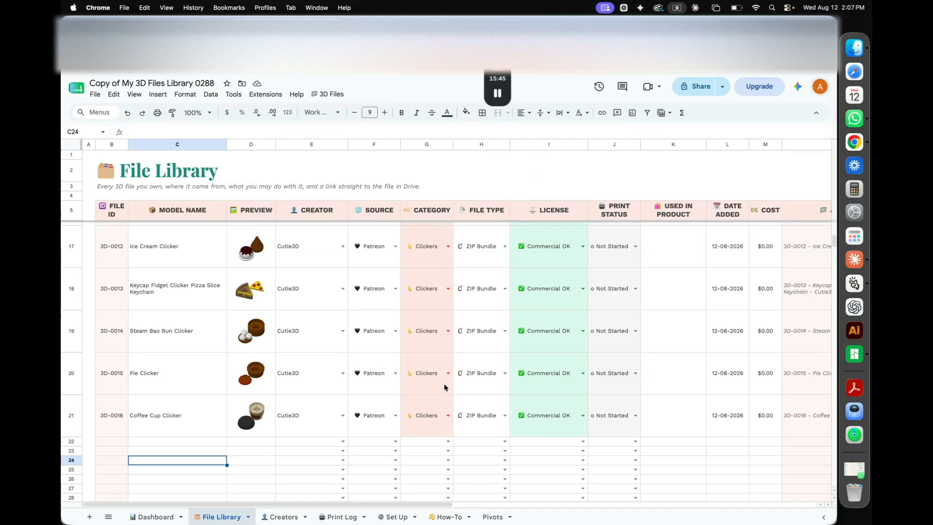
left_click(283, 517)
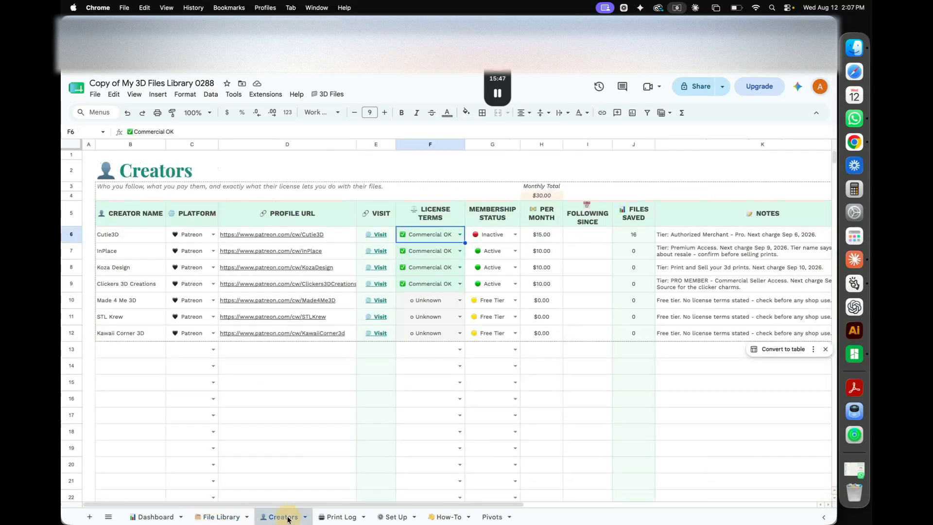
left_click(280, 381)
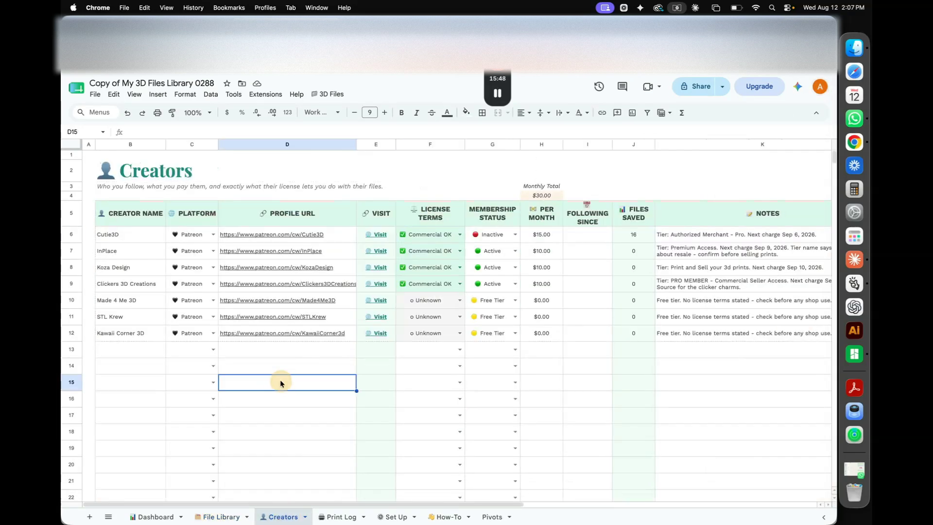
left_click(272, 234)
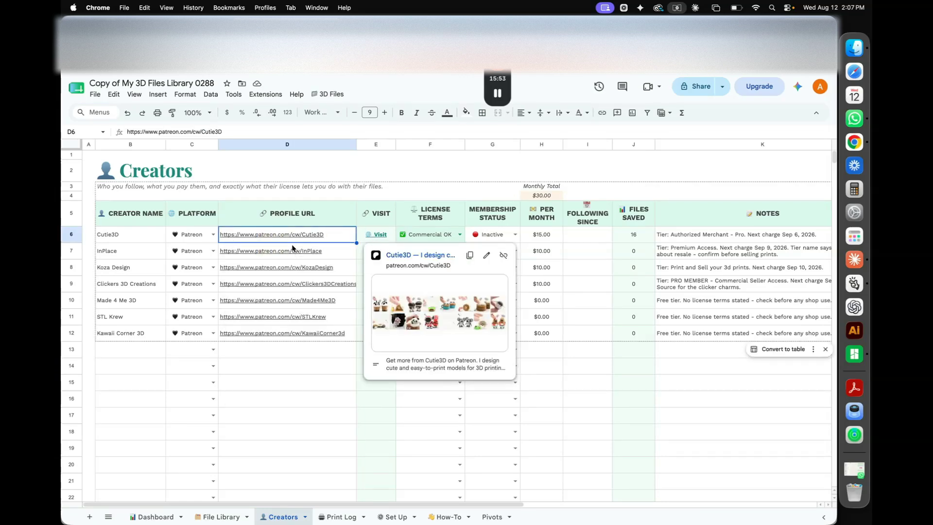
Step: Open Cutie3D's Patreon page through its Visit link on the Creators sheet and browse the featured posts
left_click(286, 238)
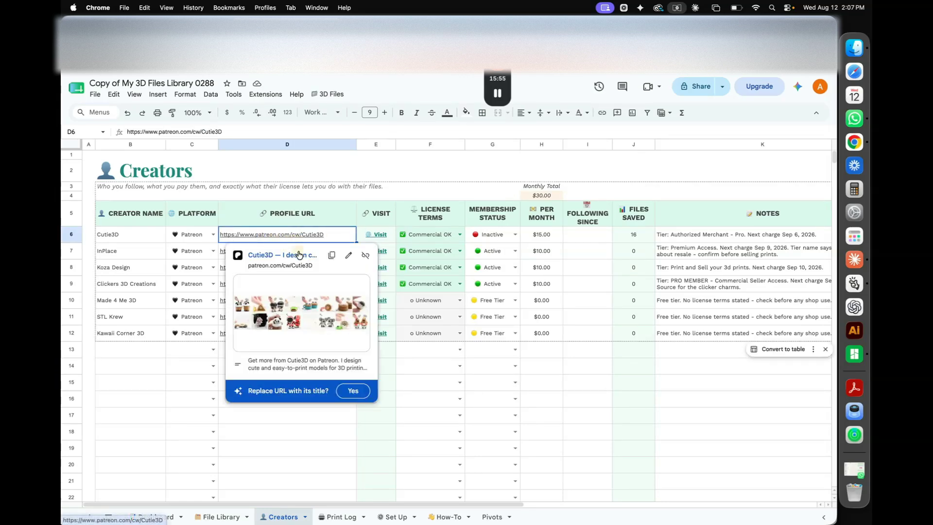
left_click(307, 254)
left_click(325, 25)
left_click(385, 235)
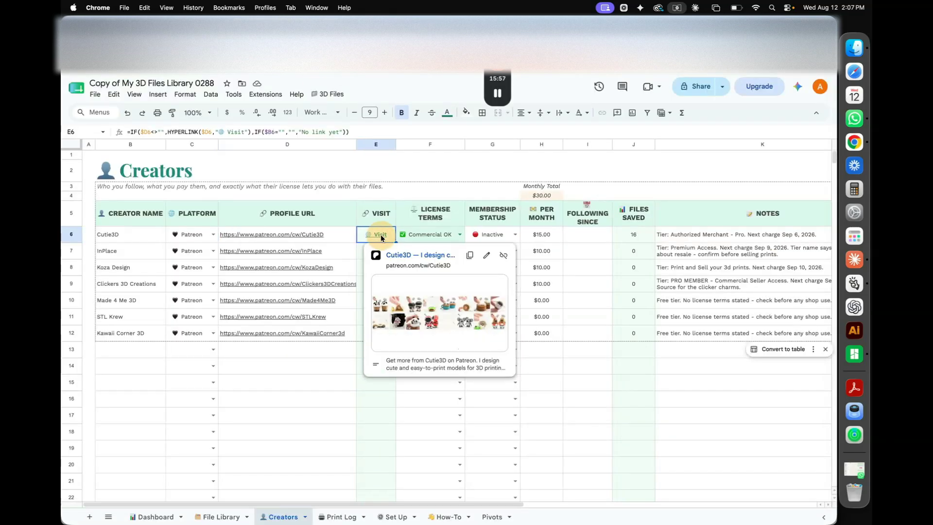
left_click(402, 258)
scroll(543, 294, "down", 10)
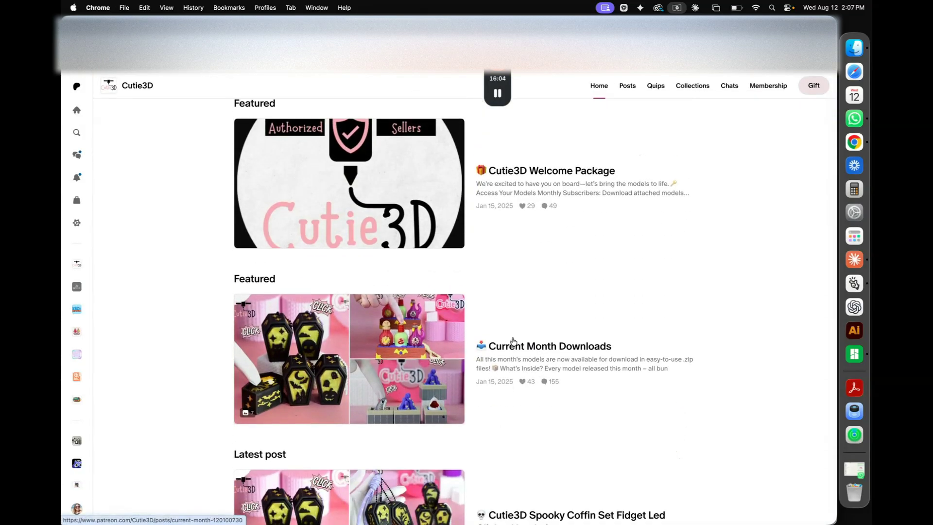
Step: View the attachments in Cutie3D's Current Month Downloads post and return to the spreadsheet
left_click(521, 348)
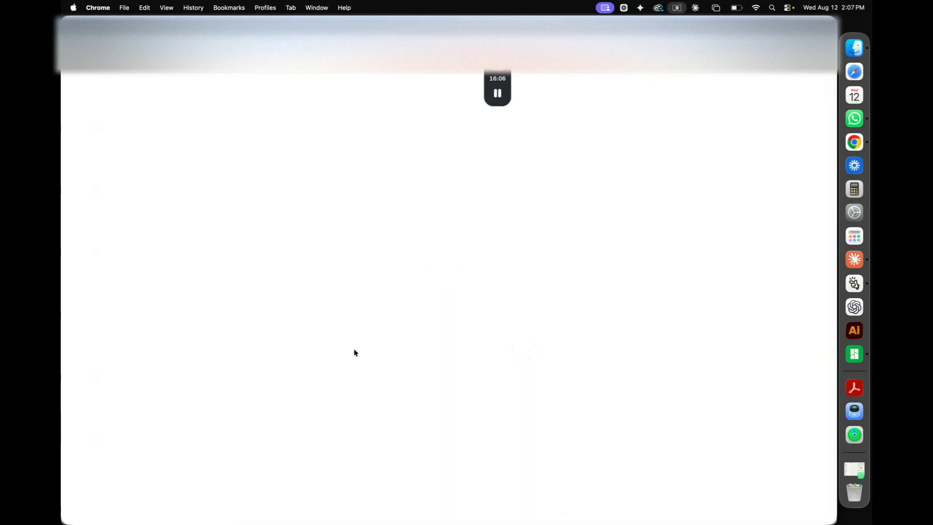
scroll(456, 375, "down", 8)
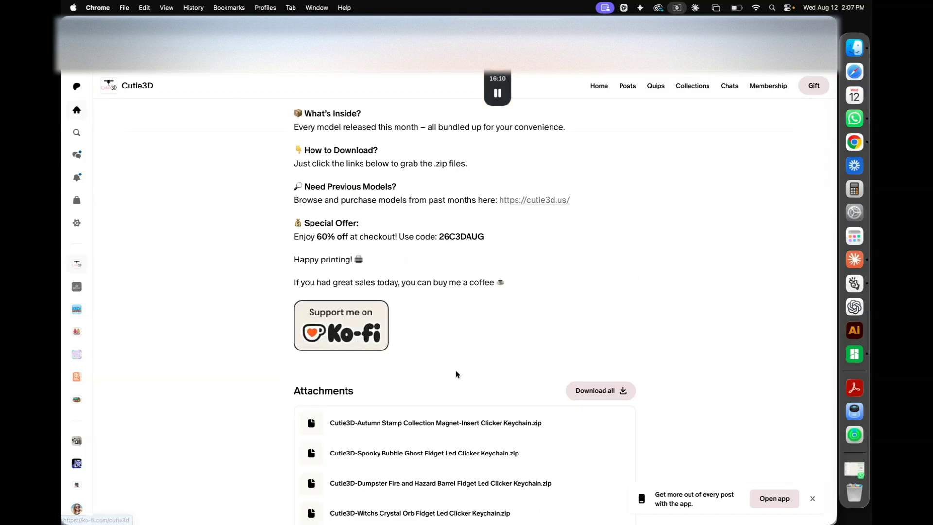
scroll(456, 374, "down", 5)
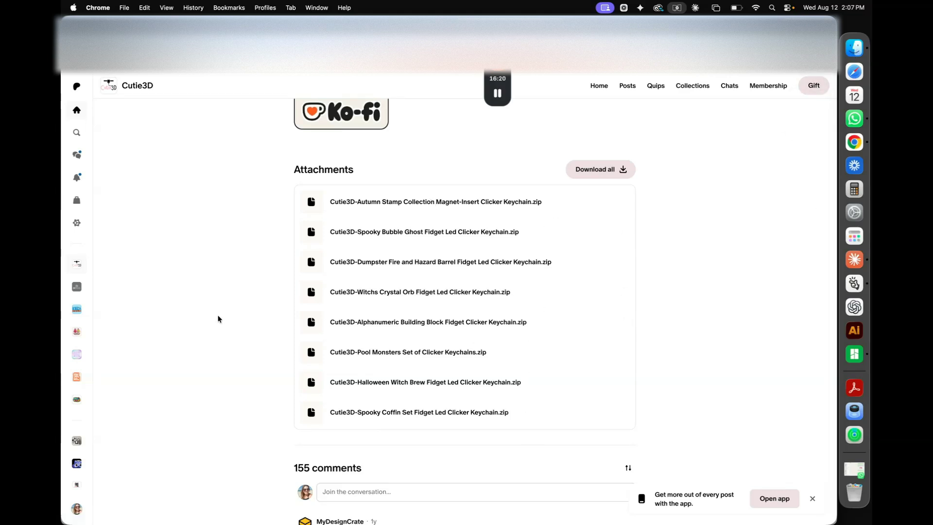
left_click(257, 25)
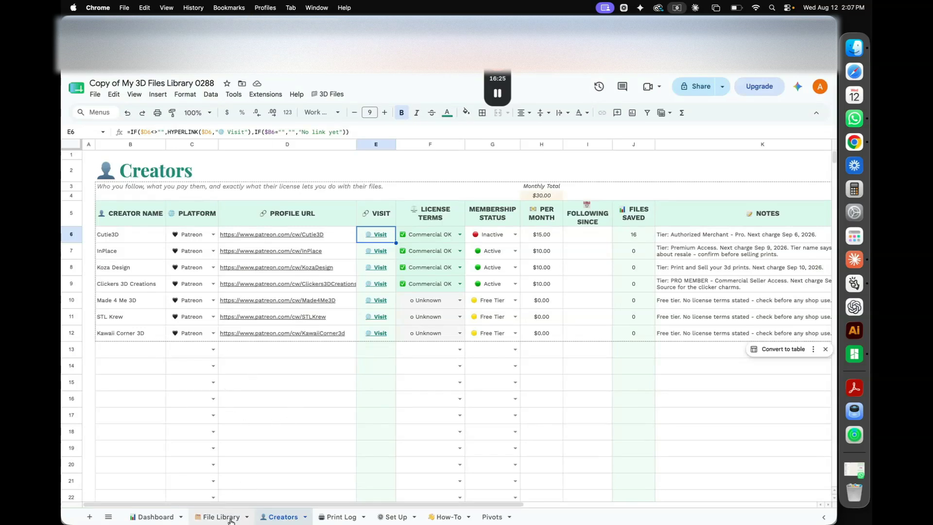
Step: Set Cutie3D's membership status to Active on the Creators sheet
left_click(283, 410)
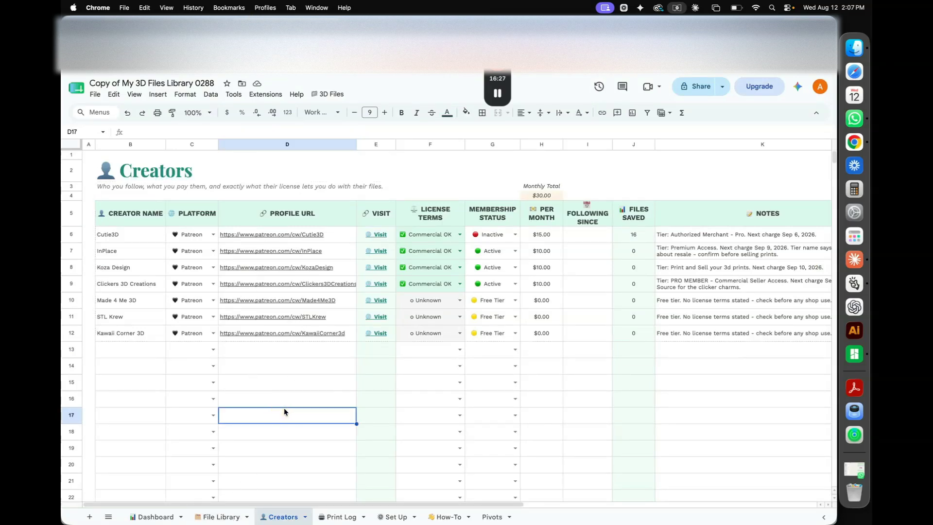
left_click(496, 234)
left_click(501, 251)
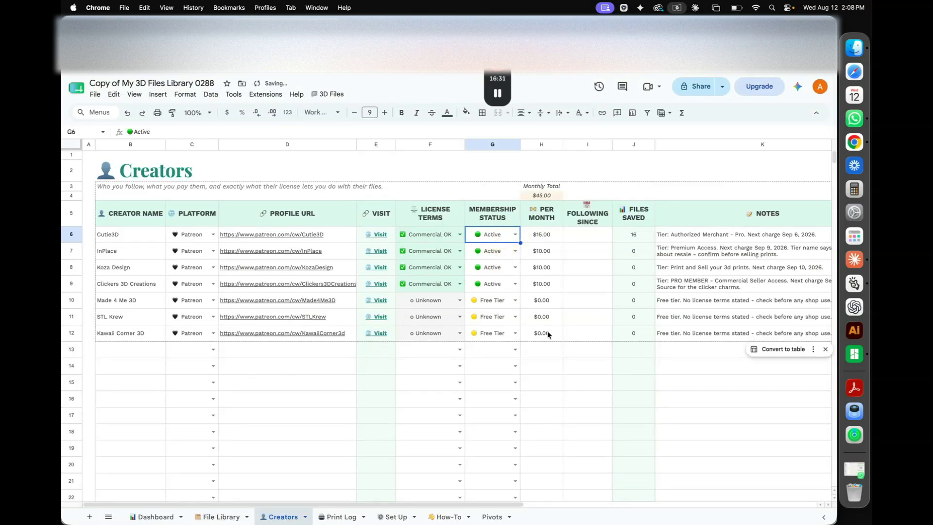
left_click(294, 412)
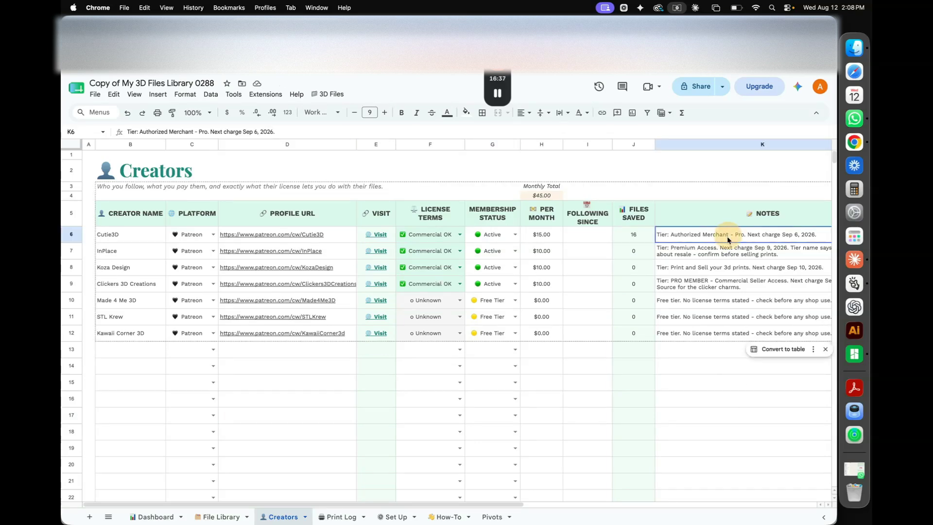
Step: Review the creators' tier and next-charge details in the Notes column
left_click_drag(727, 236, 734, 335)
left_click(714, 348)
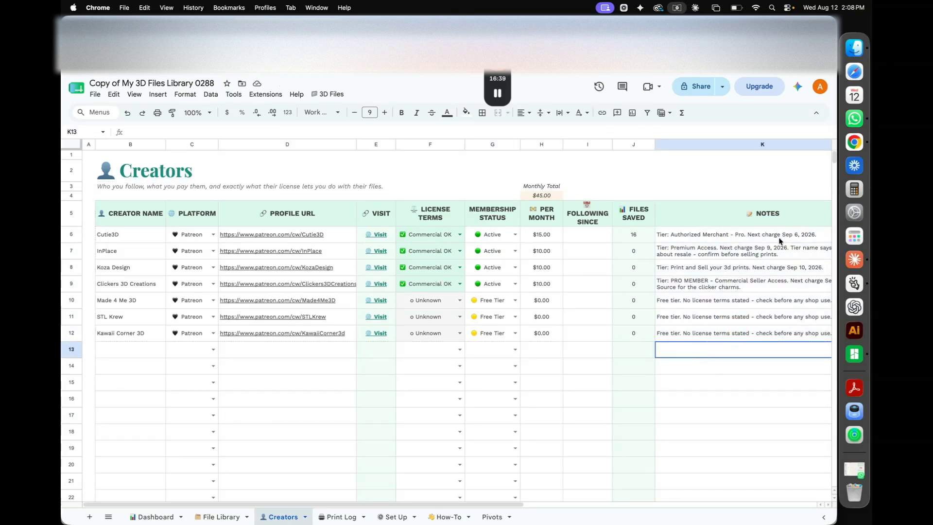
left_click(299, 365)
Step: Start the first Print Log entry by choosing file ID 3D-0001
left_click(328, 518)
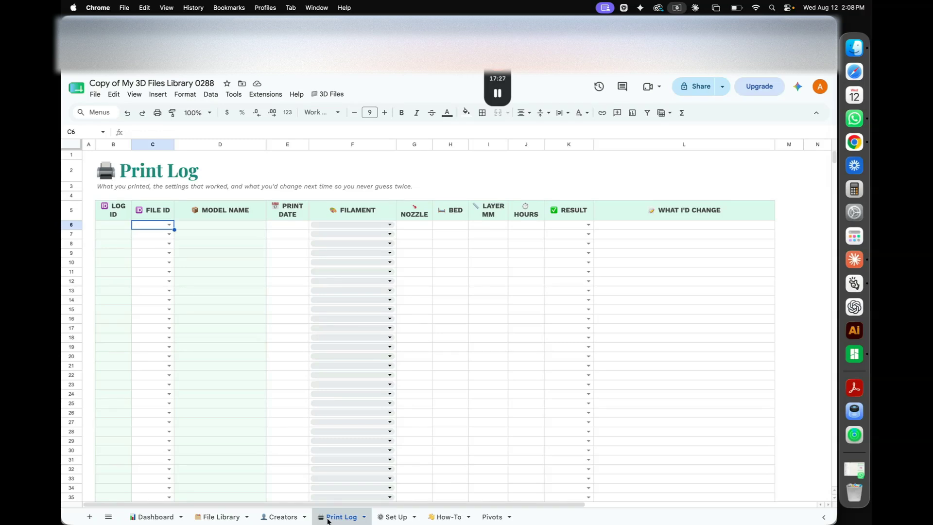
left_click(285, 169)
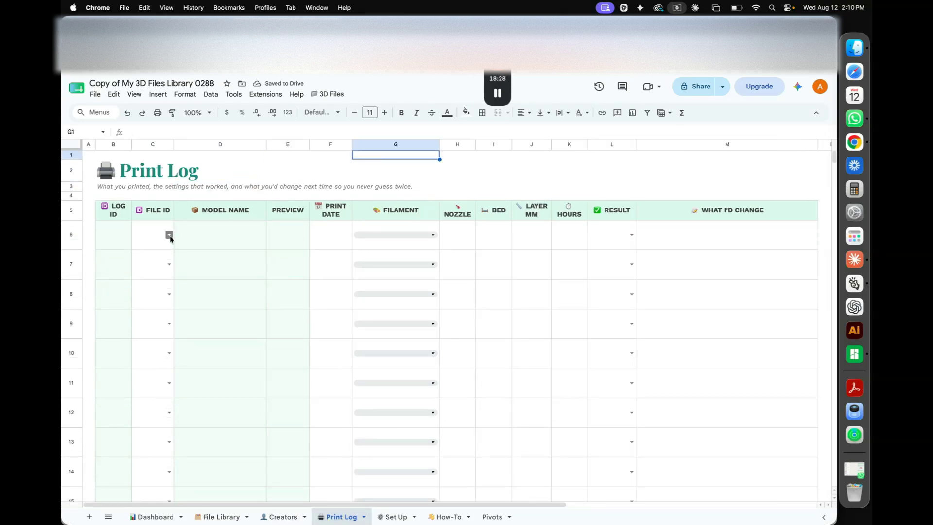
left_click(170, 238)
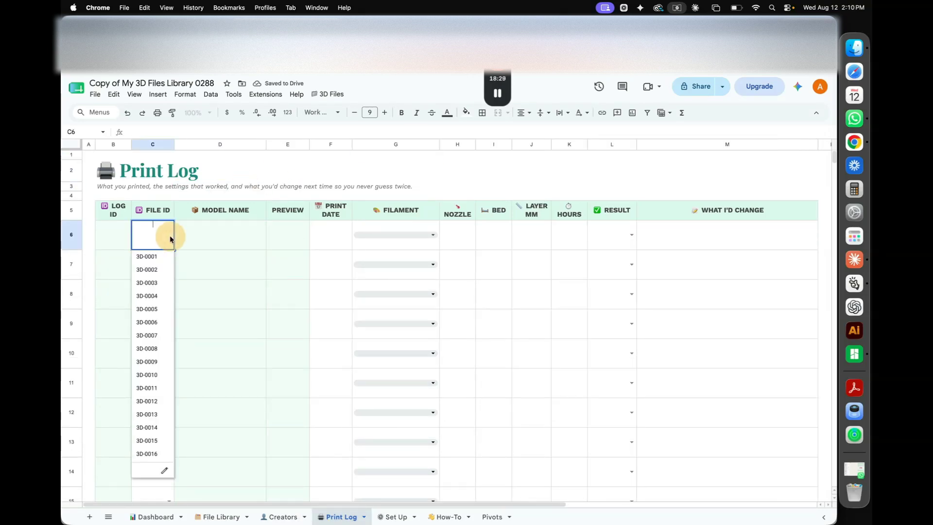
left_click(144, 257)
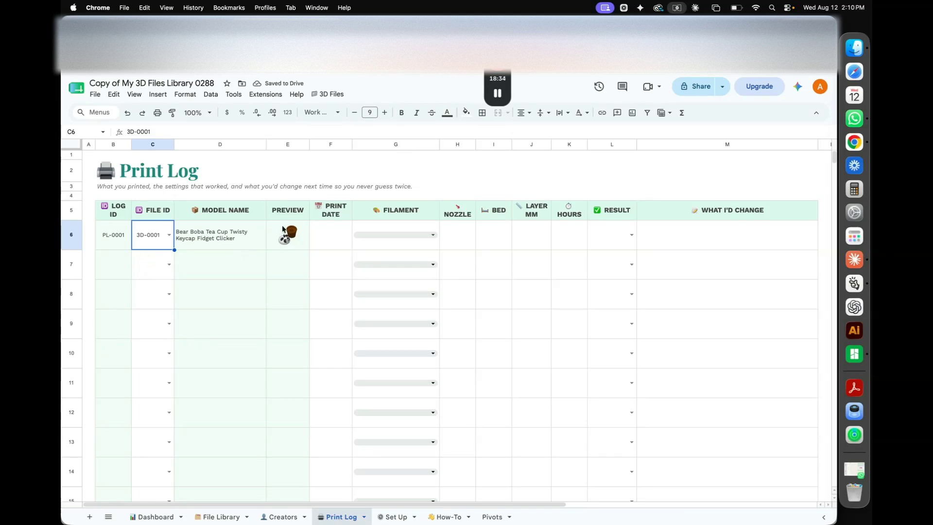
Step: Set the print date of the first Print Log entry to today, 12-08-2026
left_click(338, 245)
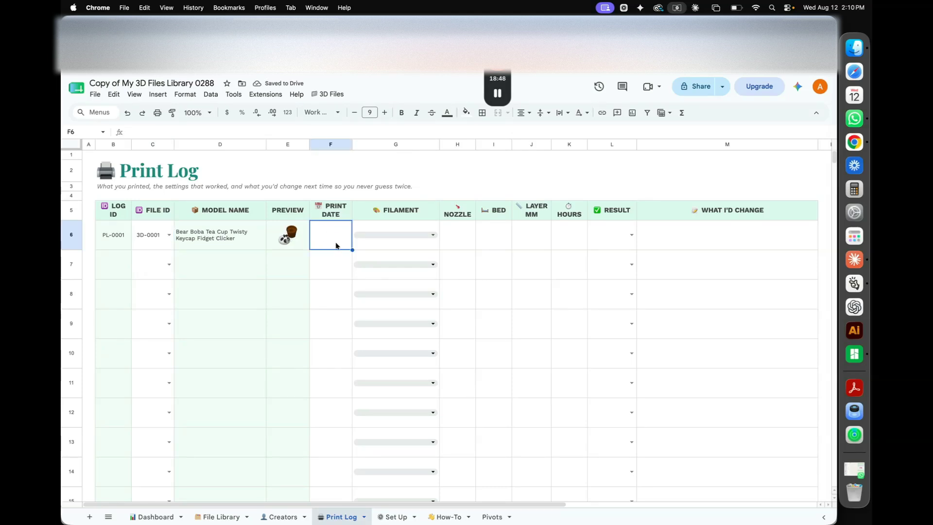
double_click(337, 245)
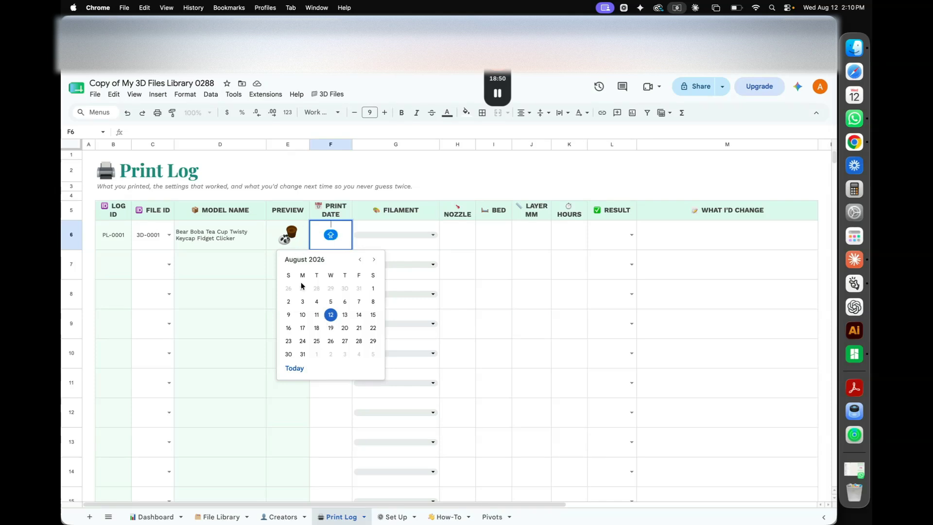
left_click(294, 368)
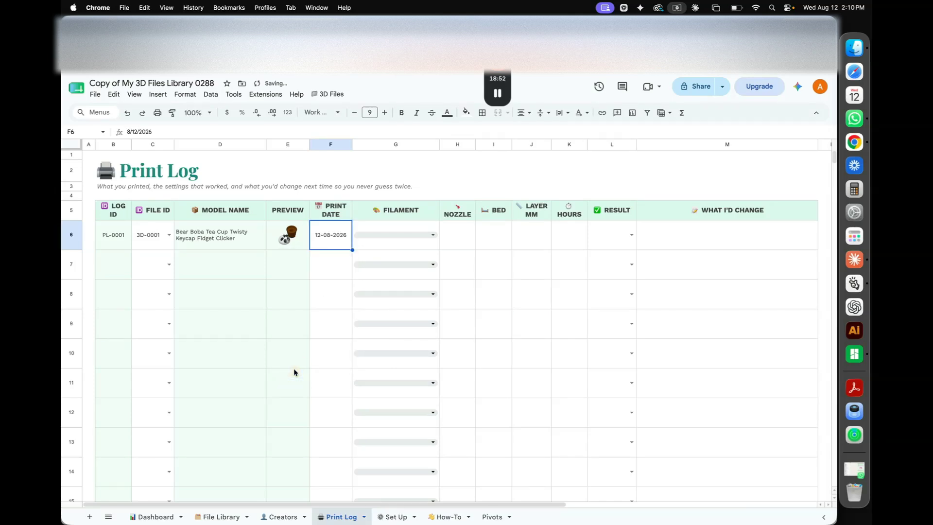
Step: Check the first entry's filament choices and examine the Filaments list on the Set Up sheet
left_click(432, 235)
left_click(442, 276)
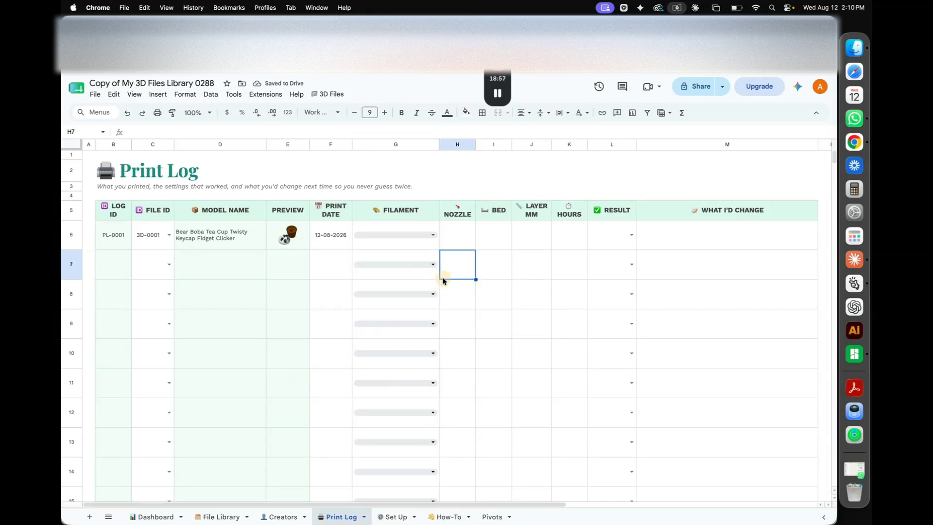
left_click(395, 515)
left_click_drag(590, 276, 593, 427)
scroll(594, 427, "down", 2)
left_click(594, 422)
scroll(530, 442, "right", 1)
scroll(529, 441, "left", 1)
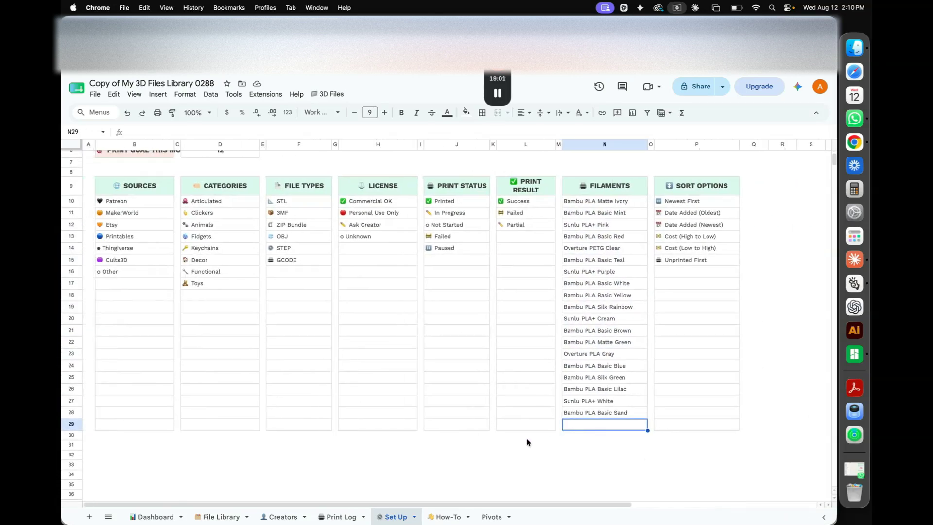
Step: Assign Bambu PLA Basic Brown, Bambu PLA Basic White and Bambu PLA Basic Blue as filaments of the first Print Log entry
left_click(336, 517)
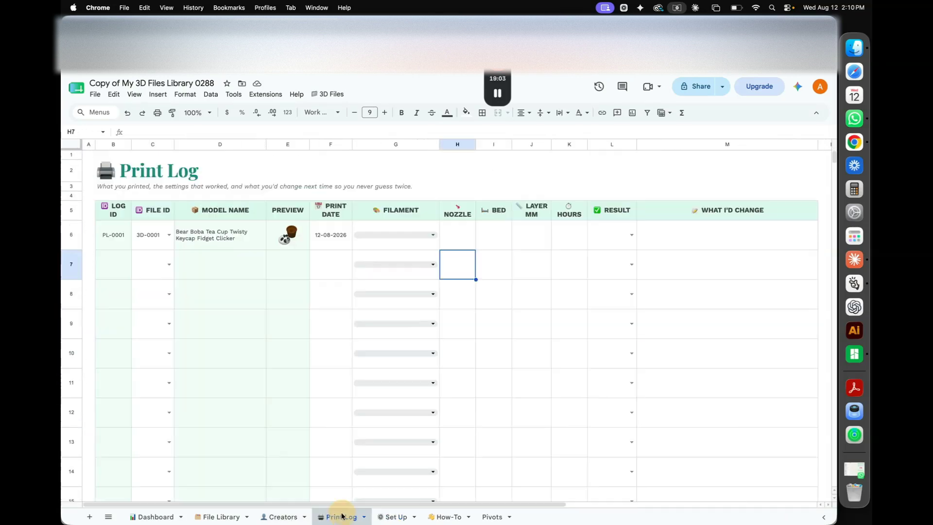
left_click(438, 236)
left_click(425, 274)
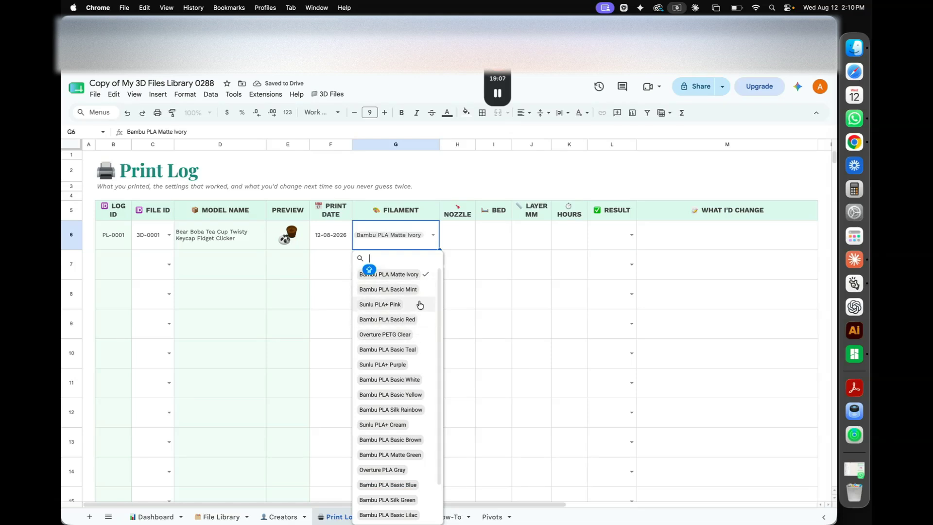
left_click(412, 274)
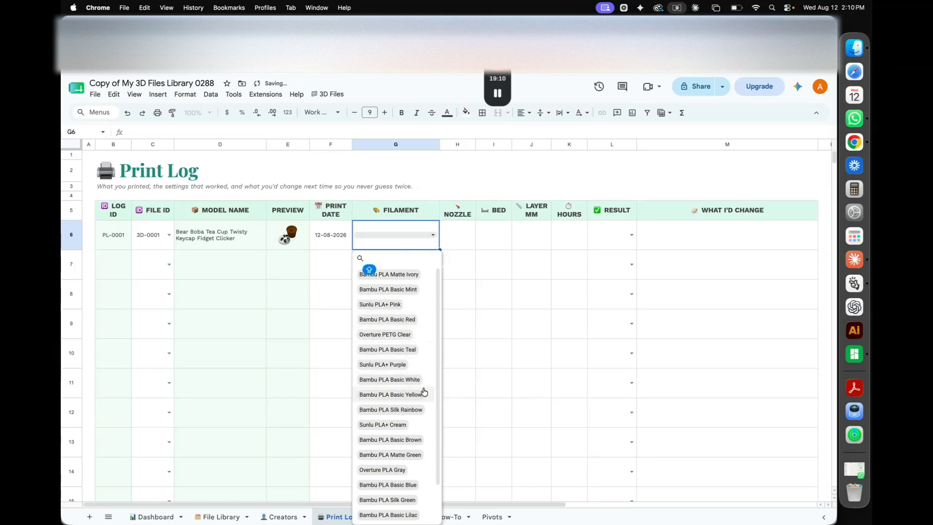
scroll(428, 420, "down", 1)
left_click(421, 428)
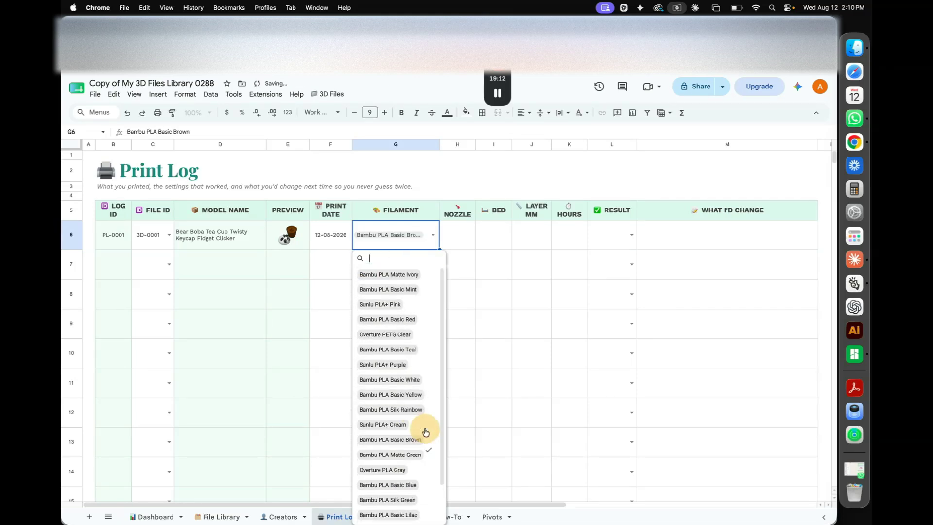
left_click(423, 380)
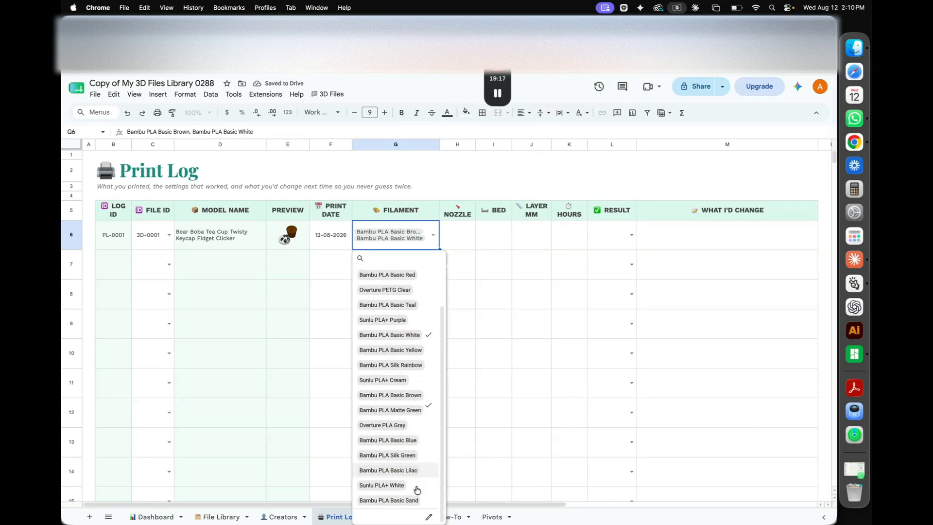
type("BL")
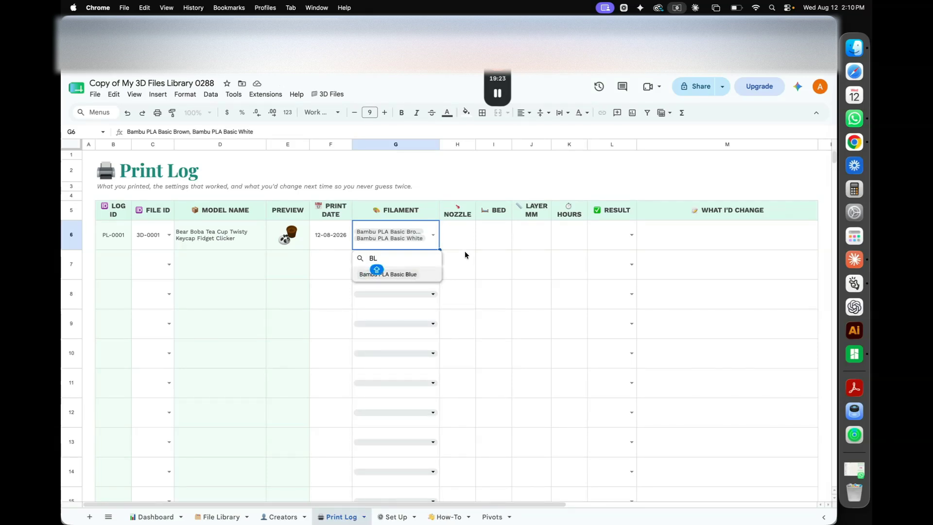
left_click(410, 274)
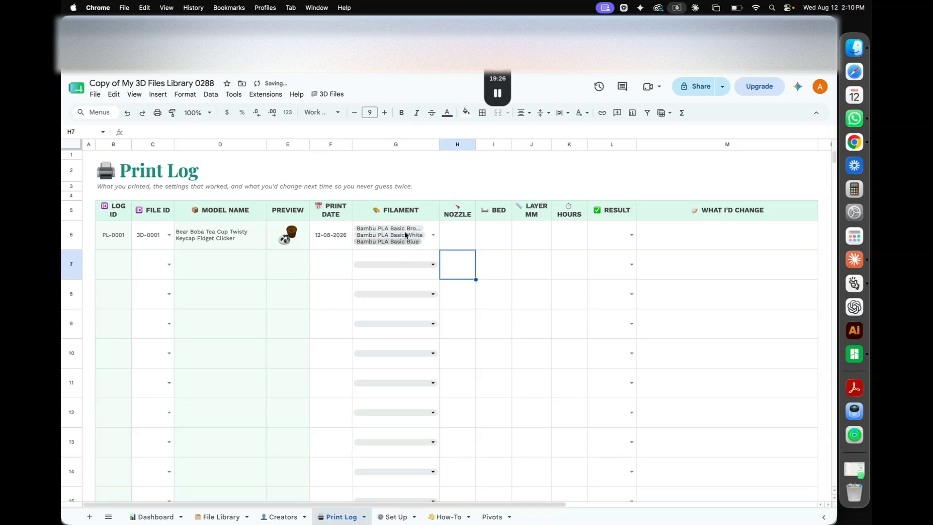
Step: Go through the first entry's nozzle, bed, layer and hours cells and set its Result to Success
left_click(452, 234)
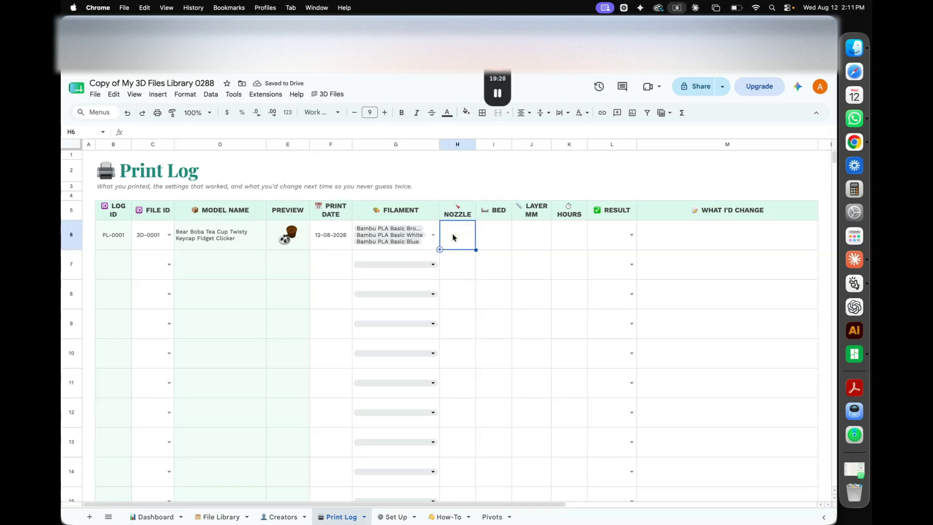
left_click(498, 243)
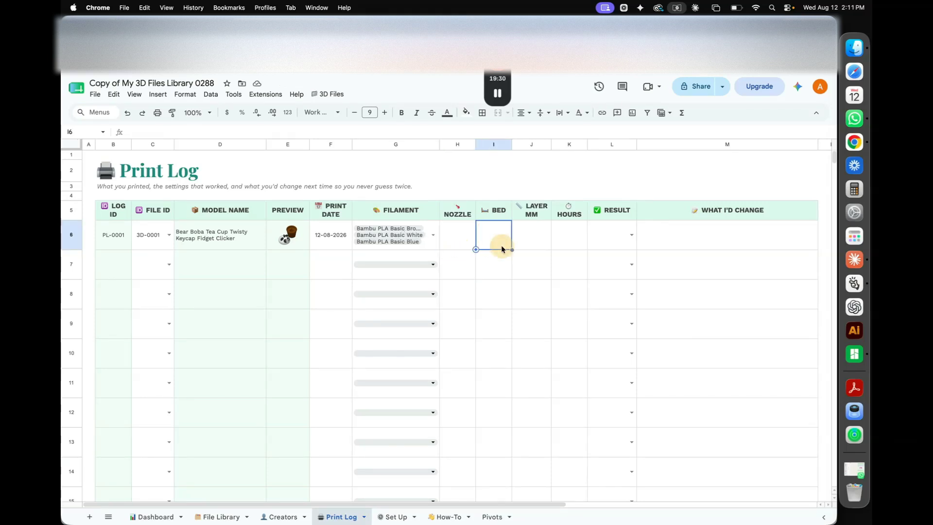
left_click(527, 236)
left_click(571, 238)
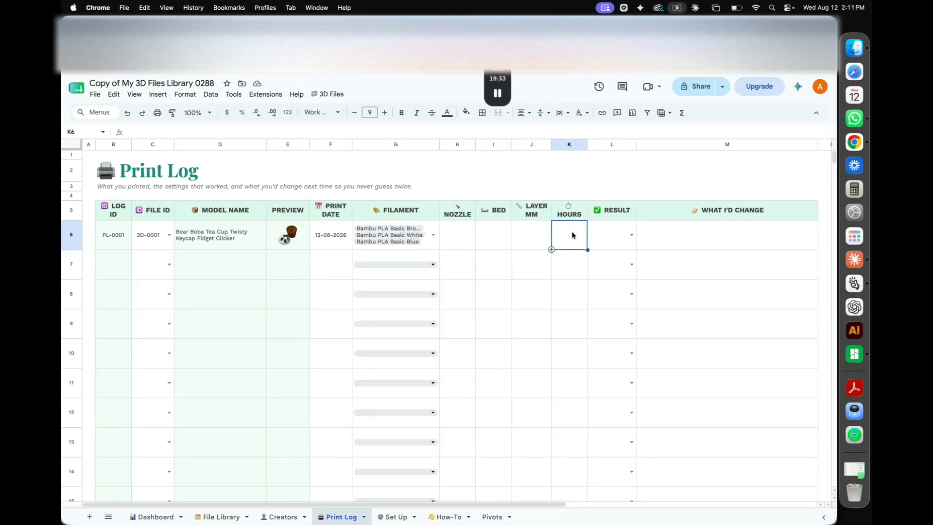
left_click(632, 235)
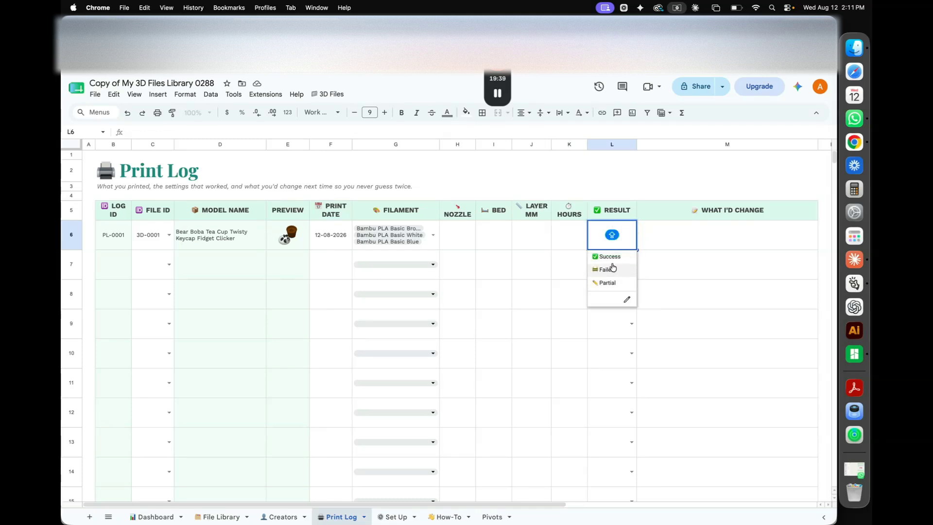
left_click(610, 257)
left_click(679, 234)
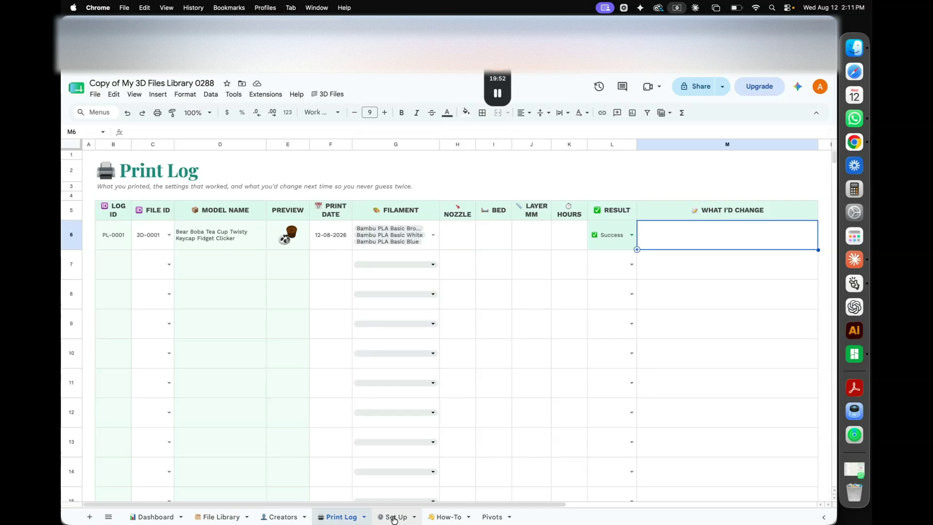
Step: Review the Dashboard's file tables, monthly print goal, category breakdown and summary cards
left_click(166, 517)
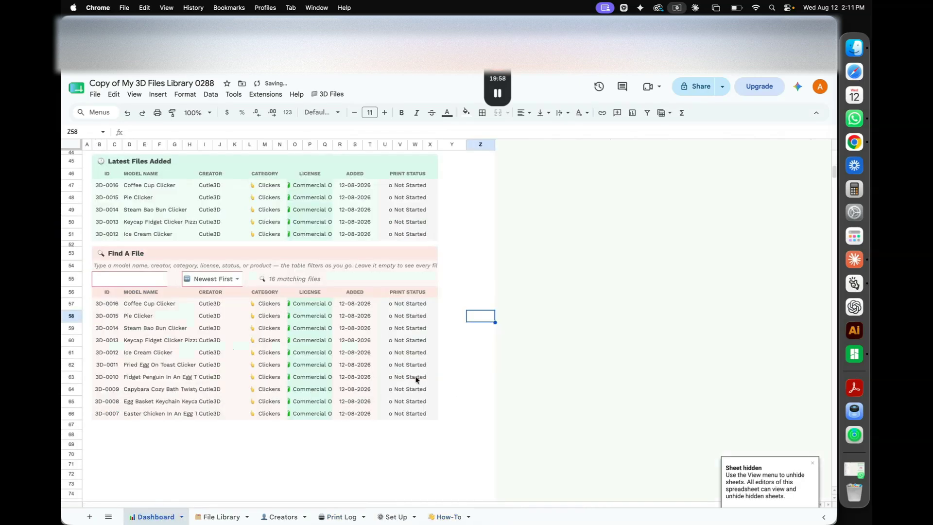
left_click(472, 372)
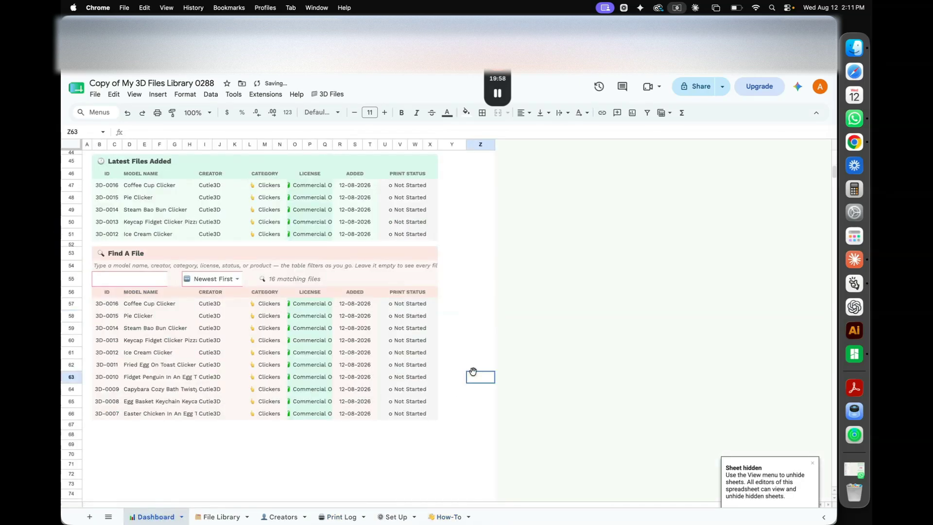
scroll(472, 372, "up", 5)
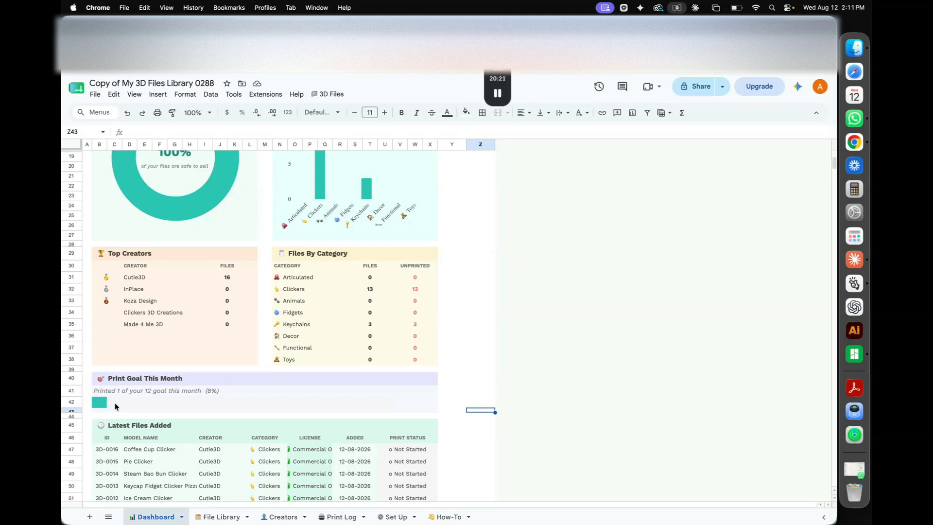
left_click(470, 341)
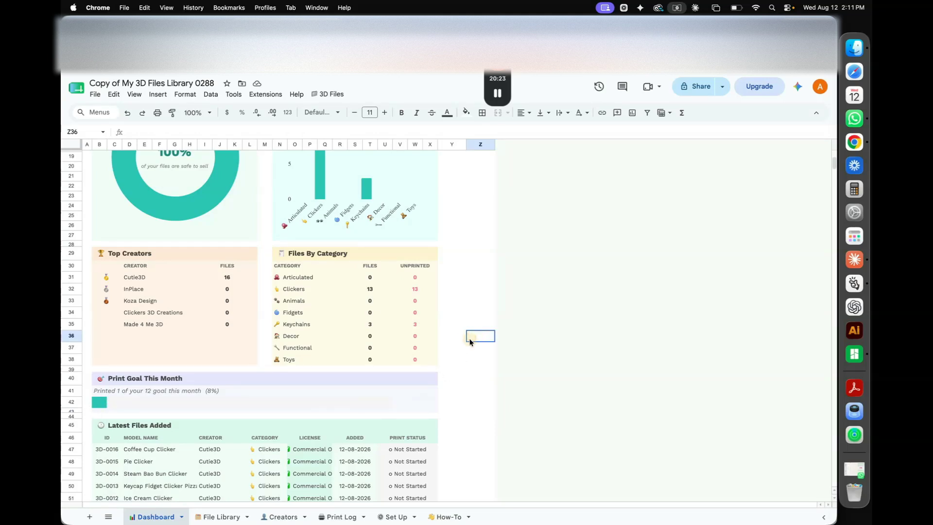
scroll(471, 340, "up", 5)
scroll(470, 340, "down", 5)
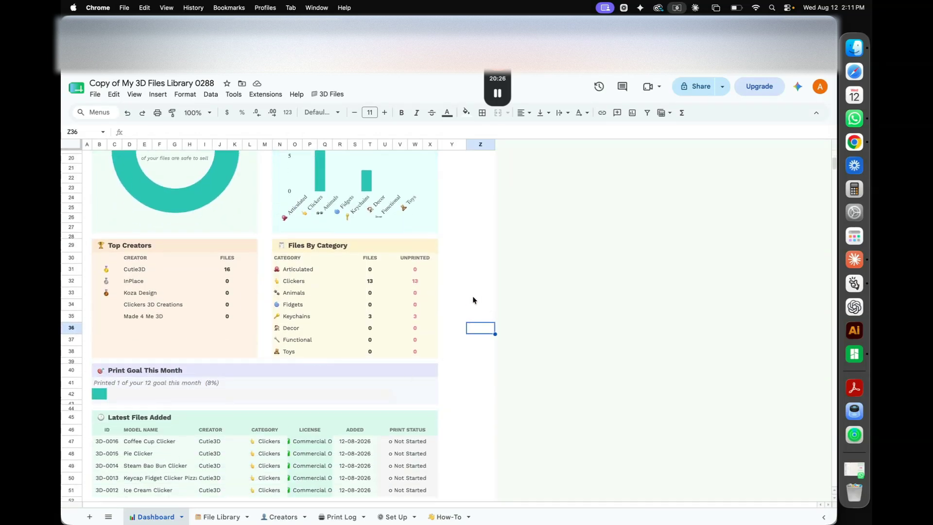
left_click(460, 281)
scroll(461, 281, "up", 5)
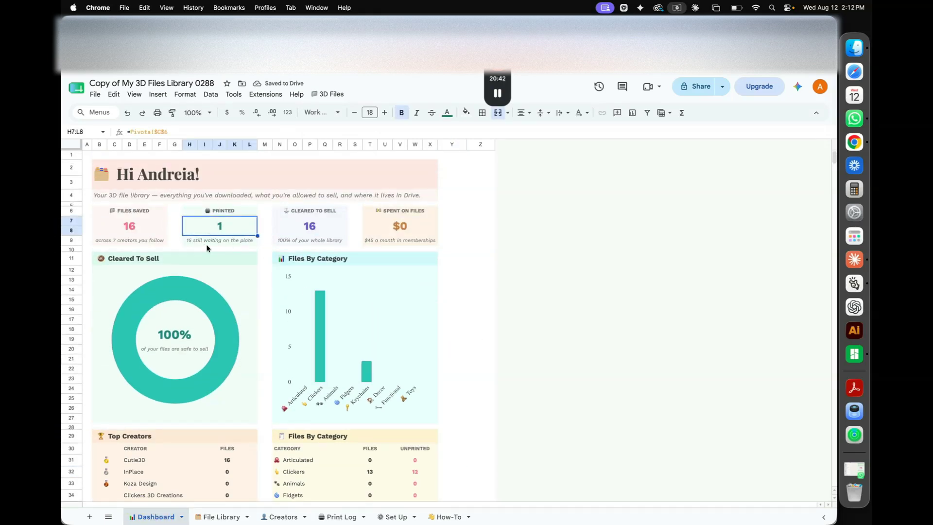
left_click(471, 222)
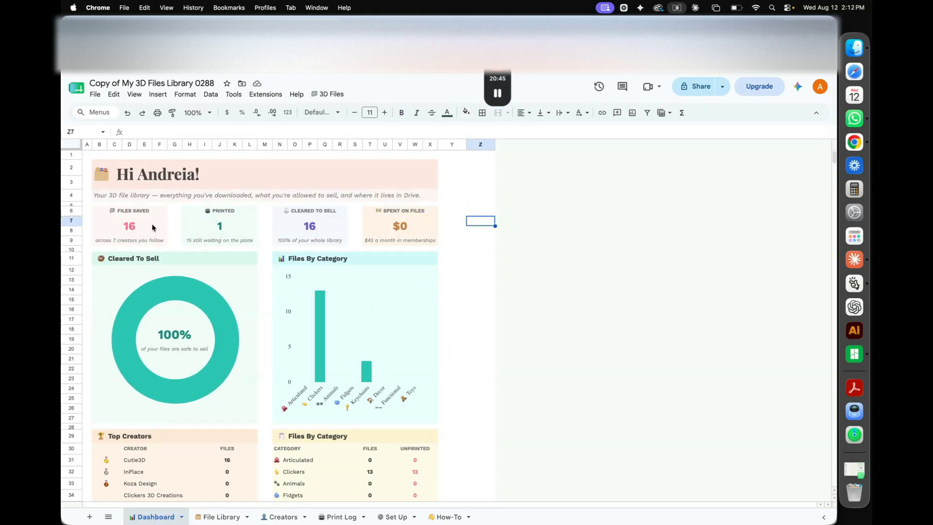